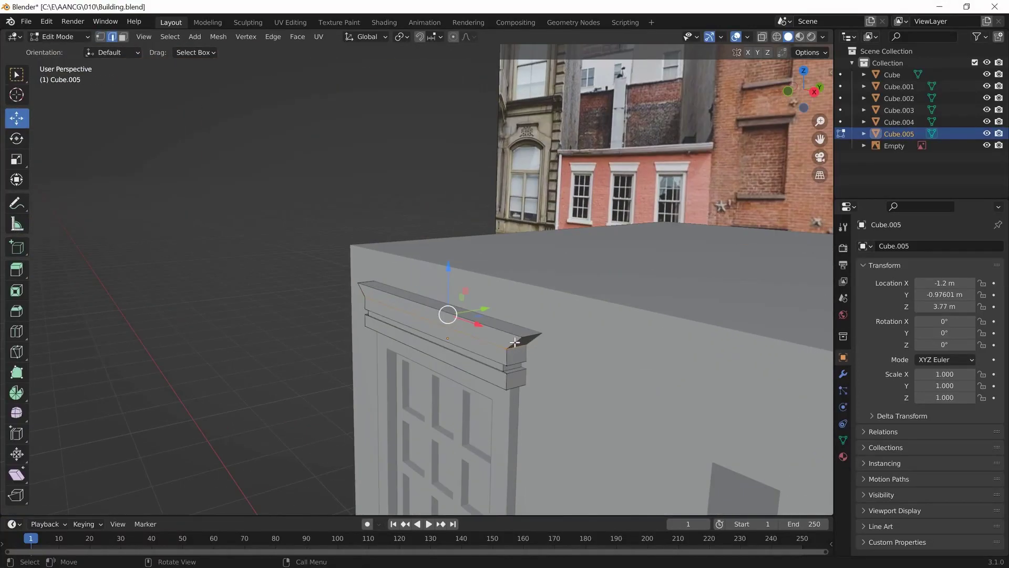
- Add a new cube beneath the upper wall as the ground-floor block
scroll(514, 342, "up", 3)
middle_click_drag(514, 342, 490, 330)
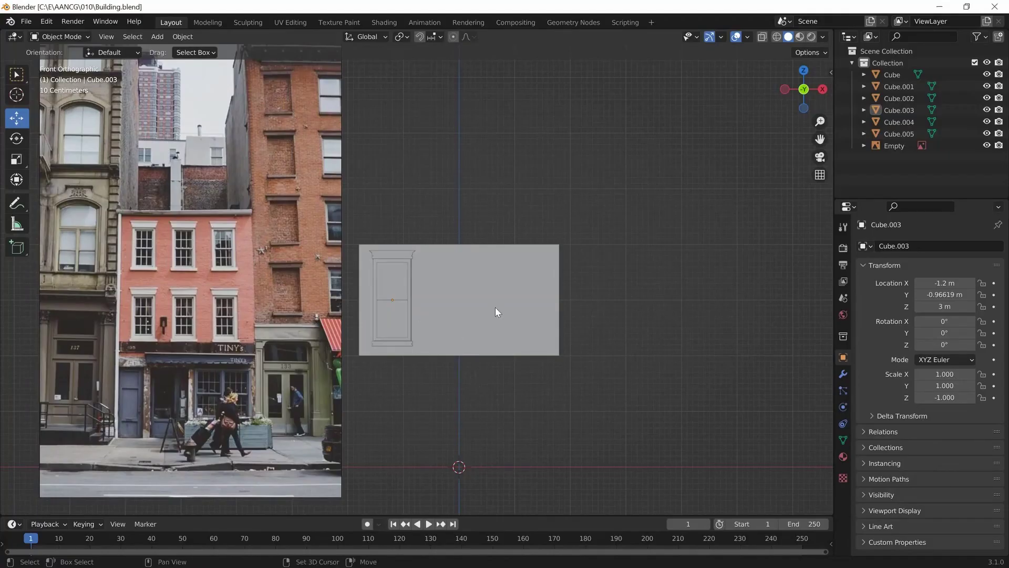
key("shift+a")
left_click(460, 367)
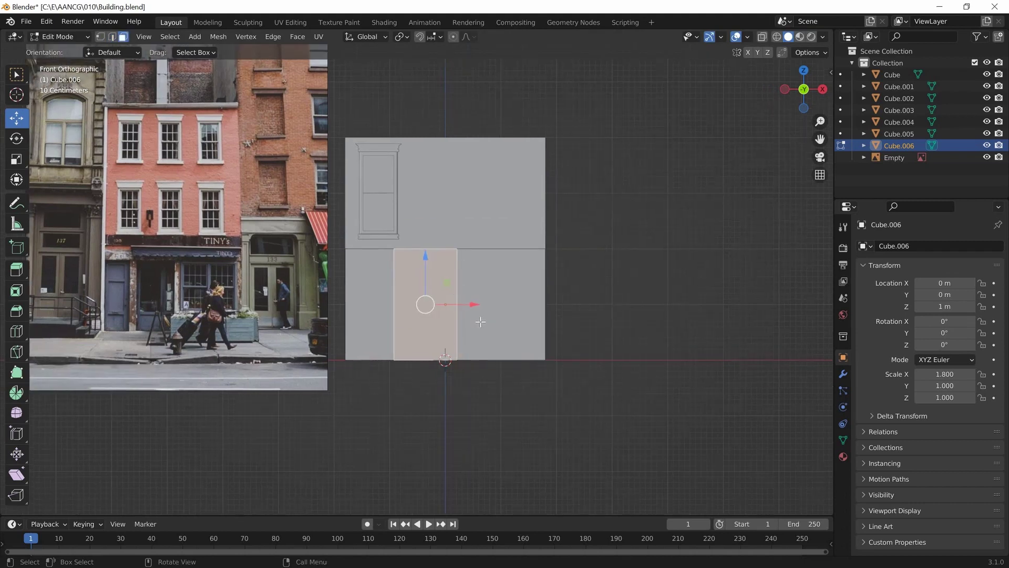
- Inset the block's lower middle face individually to form the paneled door
key("3")
left_click(429, 347)
middle_click_drag(430, 347, 457, 359)
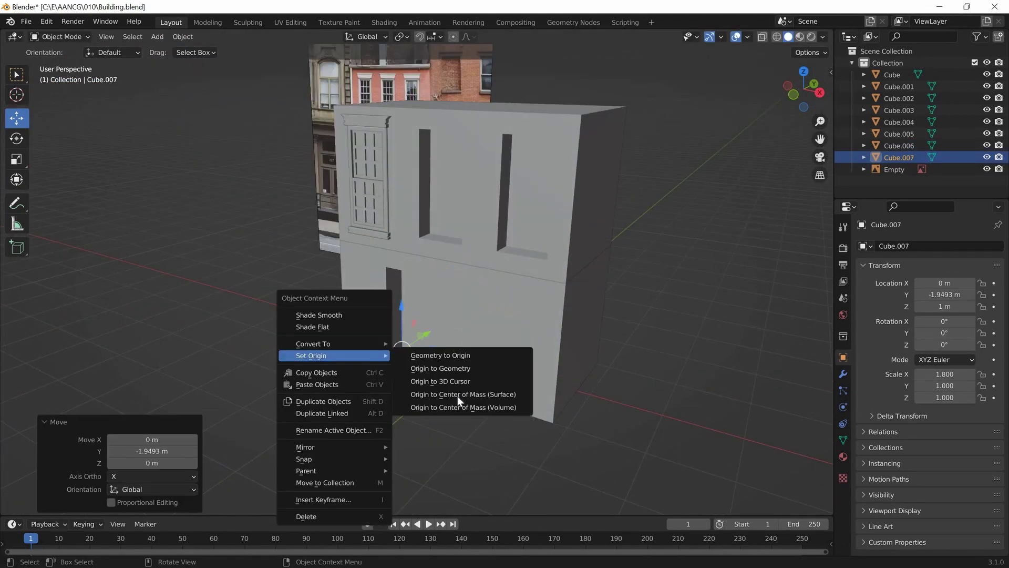
key("KP_1")
key("ctrl+r")
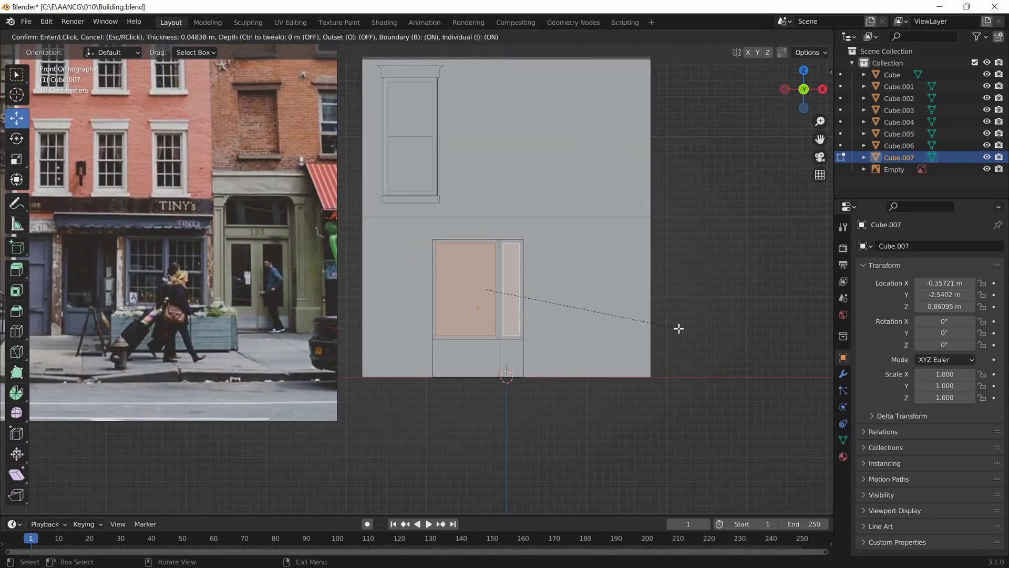
left_click(609, 321)
middle_click_drag(610, 321, 519, 371)
key("KP_1")
scroll(518, 316, "up", 3)
middle_click_drag(518, 316, 357, 370)
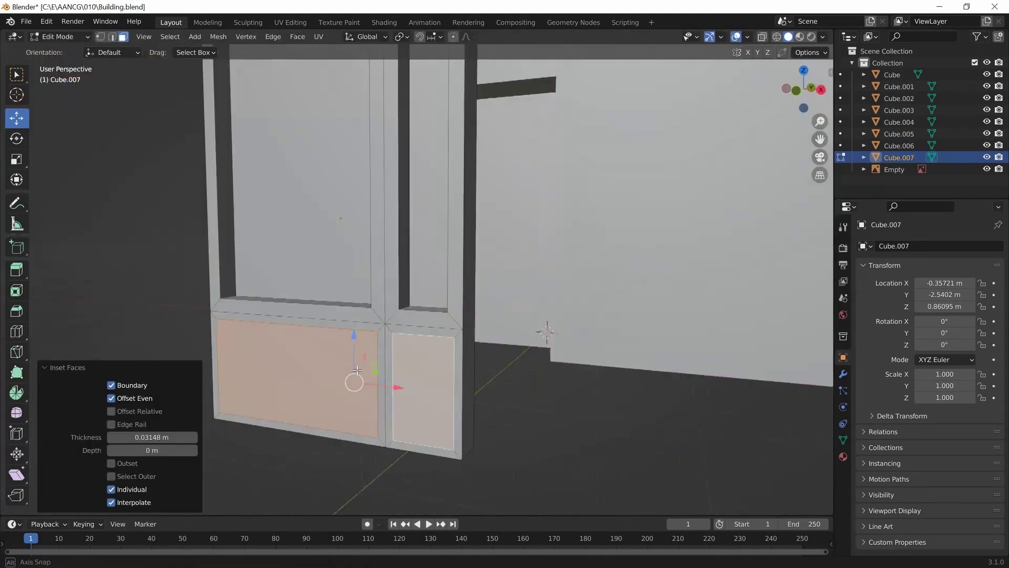
scroll(476, 328, "down", 3)
- Move the paneled door back into the wall's middle section
key("Tab")
key("KP_1")
mouse_move(481, 330)
middle_mouse_down()
mouse_move(457, 330)
mouse_move(487, 292)
middle_mouse_up()
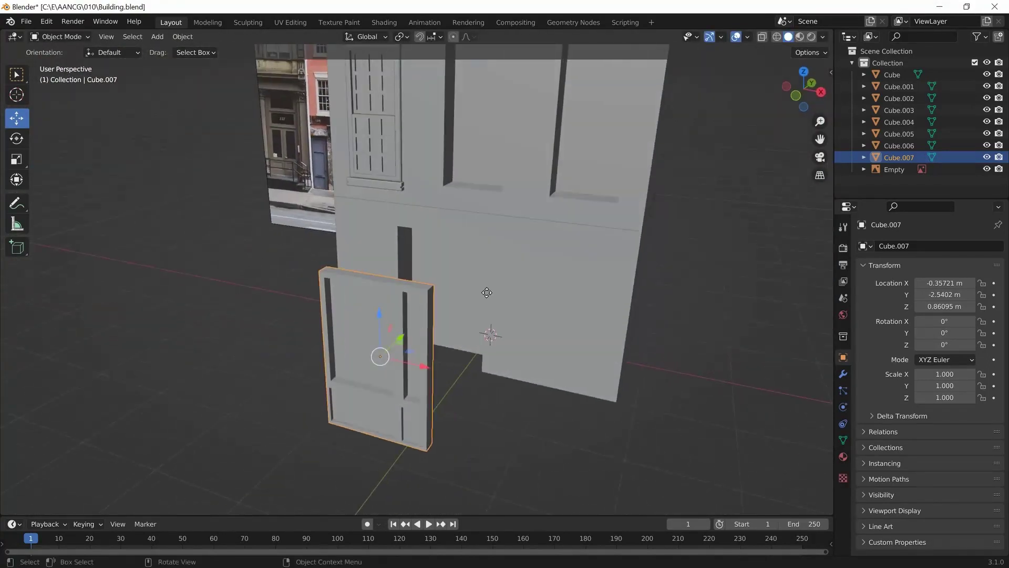
left_click(553, 344)
- Select the wall's lower-right face and inset it to recess that section
key("Tab")
key("KP_1")
left_click(526, 337)
scroll(638, 337, "up", 2)
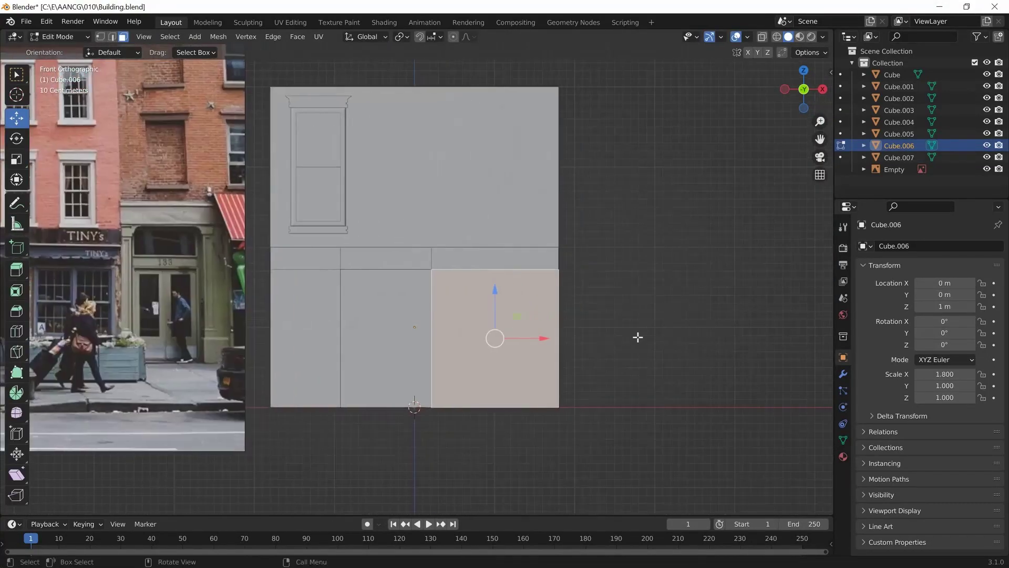
key("i")
left_click(565, 352)
middle_click_drag(565, 351, 487, 389)
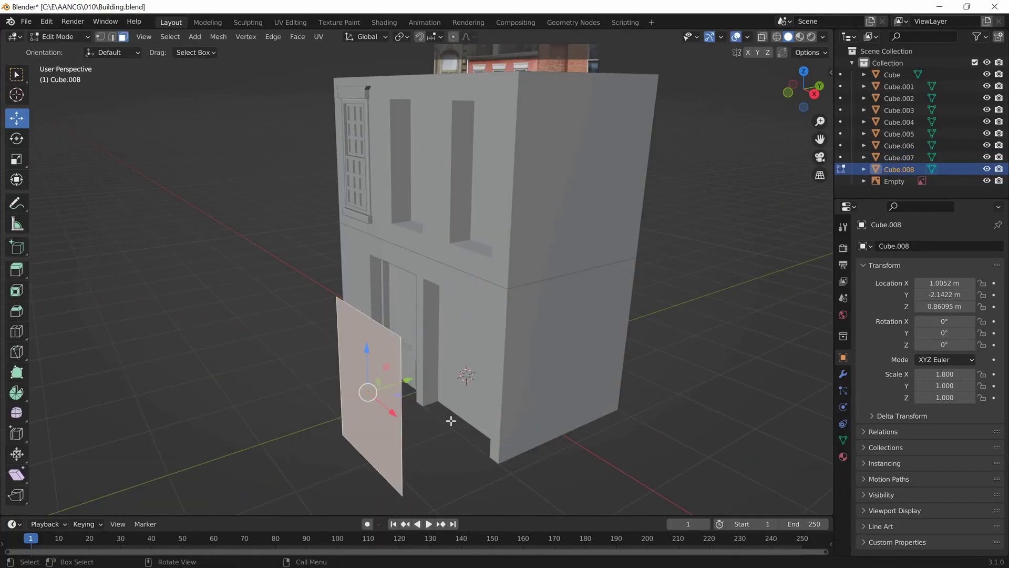
- Separate the right face, apply its scale, and inset and extrude it as the window
key("KP_1")
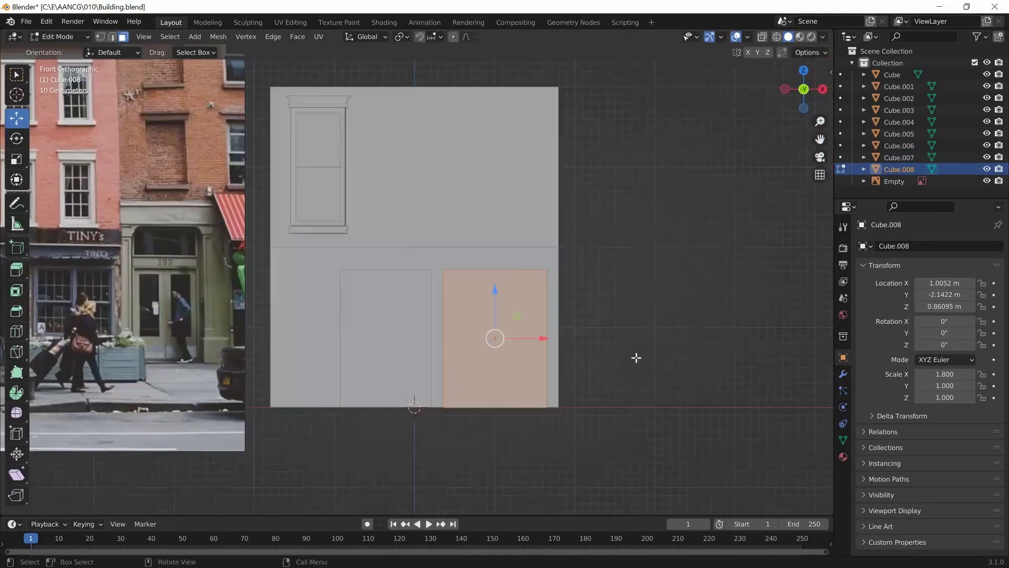
key("ctrl+a")
left_click(635, 356)
key("i")
left_click(620, 298)
key("KP_7")
key("e")
right_click(596, 338)
key("alt+s")
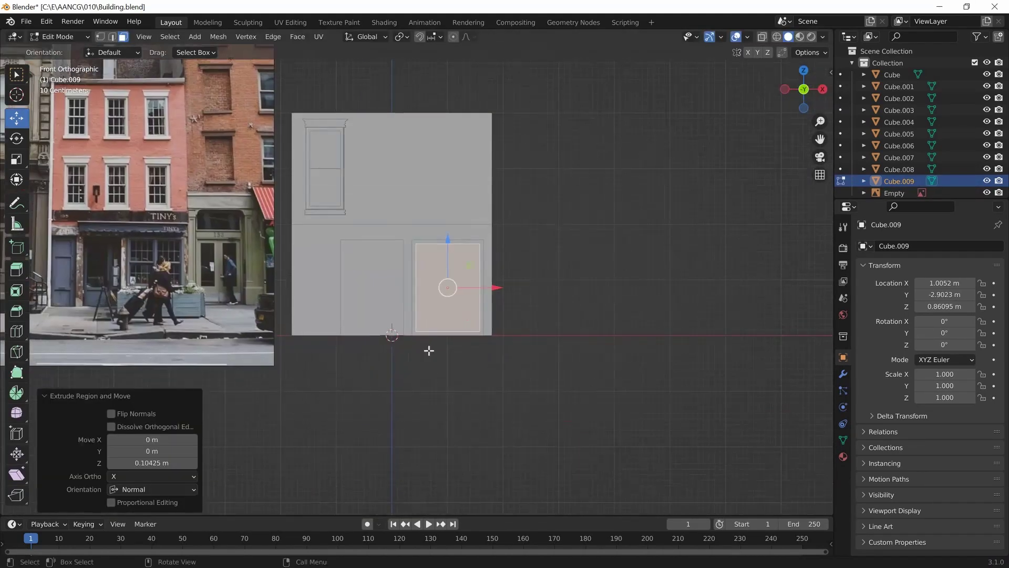
- Add loop cuts across the window face and bevel the cross edges
key("g")
key("g")
middle_click_drag(481, 328, 487, 344)
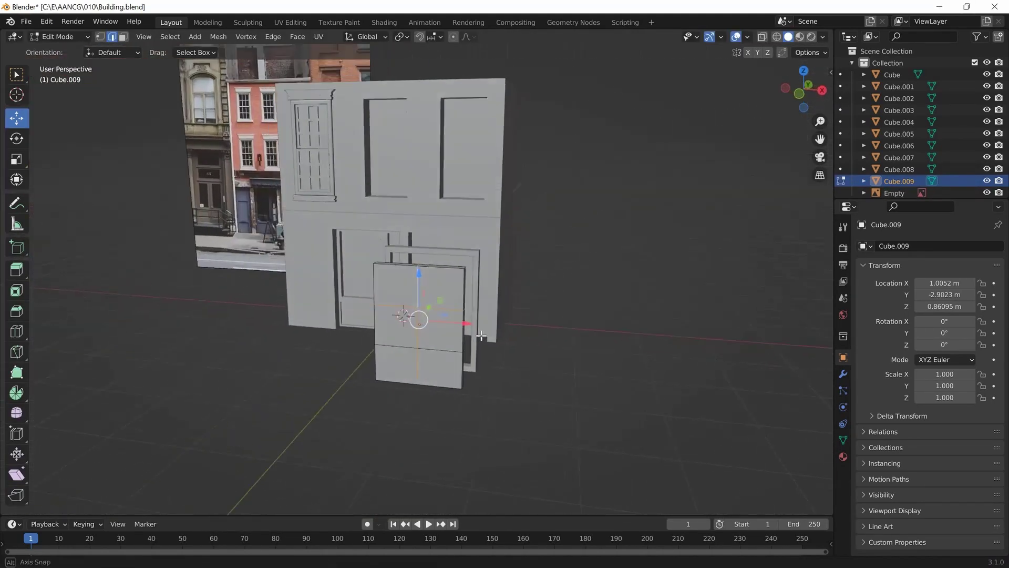
key("ctrl+b")
left_click(511, 298)
middle_click_drag(512, 298, 473, 326)
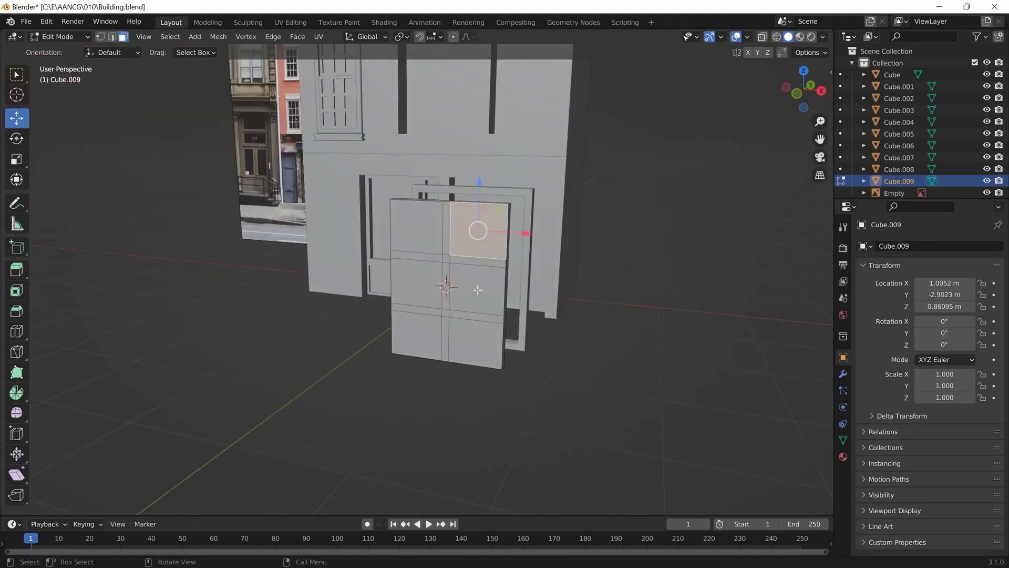
- Extrude the grid faces into raised mullions and bevel the window edges
key("3")
key("alt+e")
left_click(455, 366)
key("KP_1")
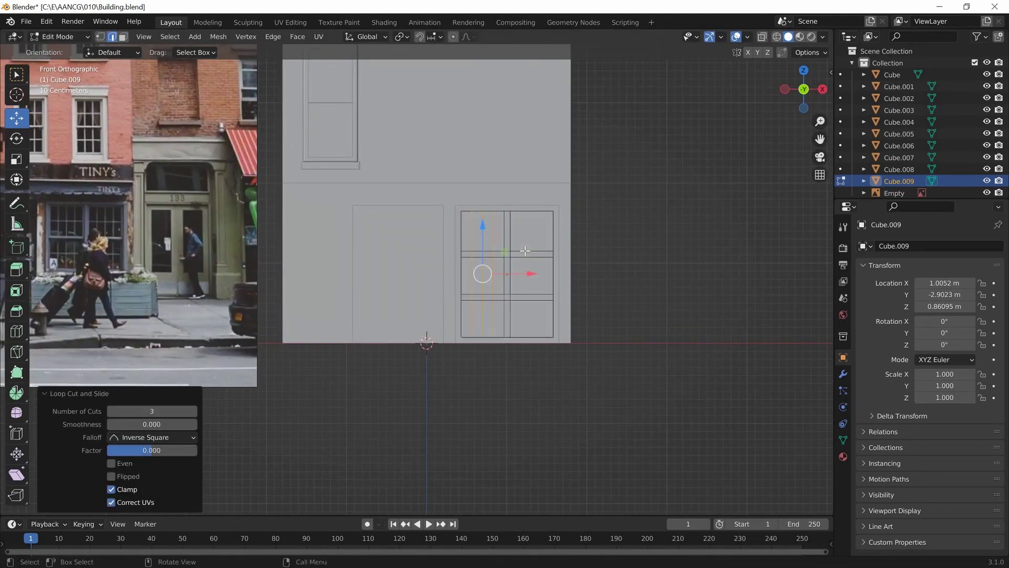
left_click(466, 286)
middle_click_drag(465, 287, 444, 246)
key("ctrl+b")
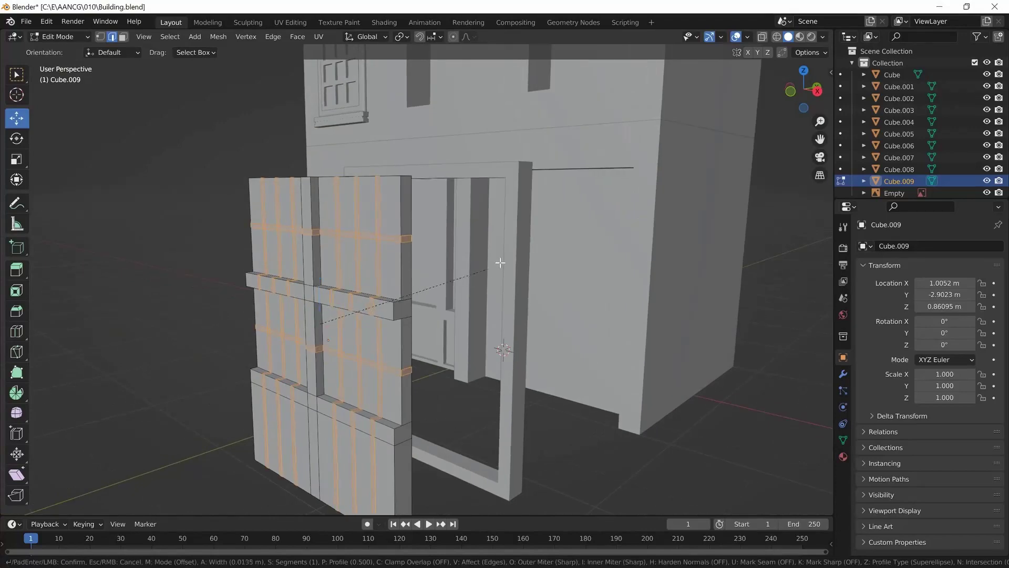
left_click(444, 246)
key("KP_1")
key("3")
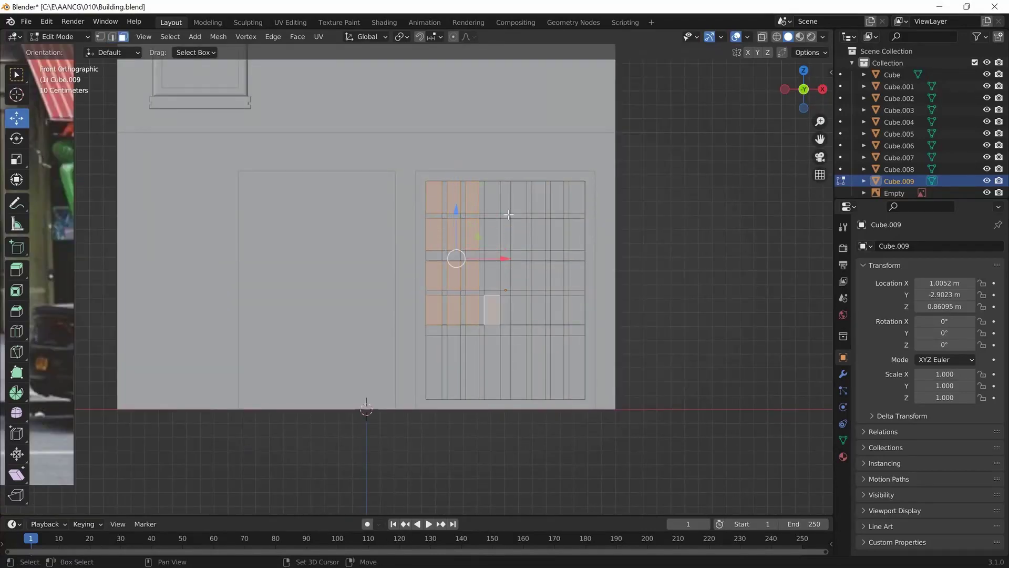
- Move the shop window along Y in front of the ground floor's right section
mouse_move(572, 307)
middle_mouse_down()
mouse_move(473, 262)
mouse_move(403, 362)
middle_mouse_up()
key("Tab")
key("g")
key("y")
left_click(473, 263)
key("KP_1")
- Set the shop window against the wall and bevel its frame and grid edges
middle_click_drag(500, 301, 474, 282)
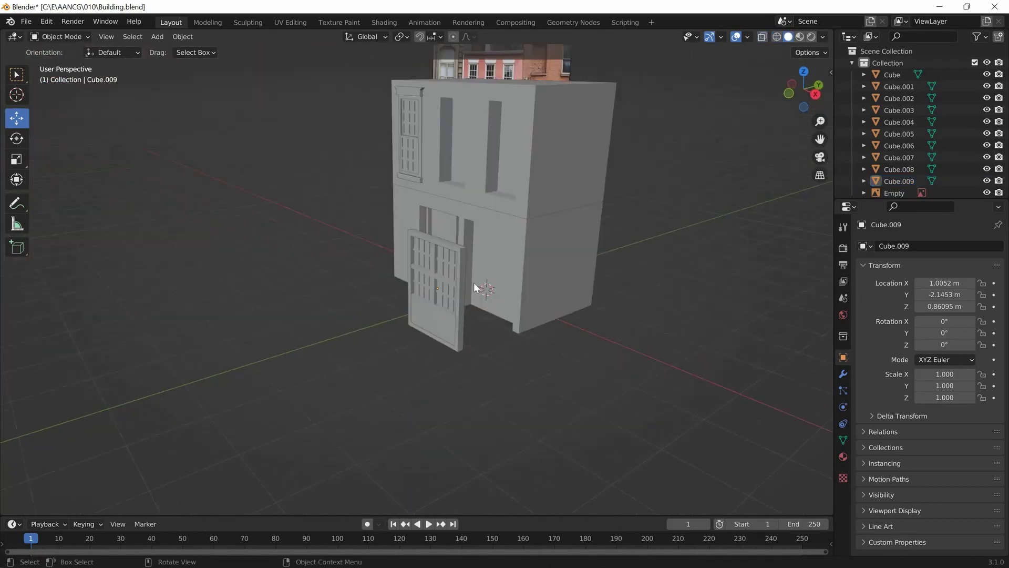
left_click(543, 260)
key("KP_Decimal")
key("Tab")
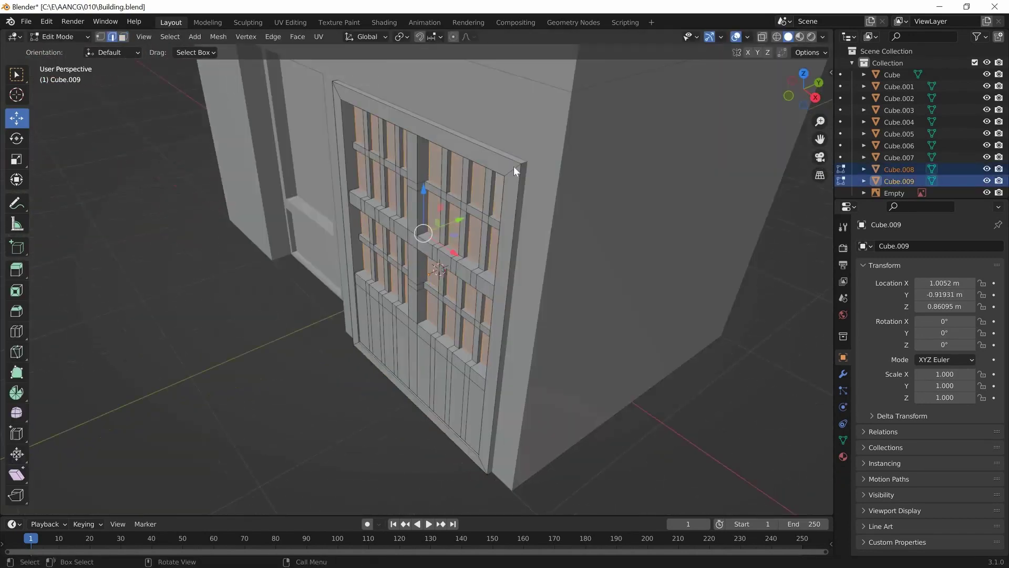
middle_click_drag(525, 270, 541, 294)
scroll(558, 326, "up", 4)
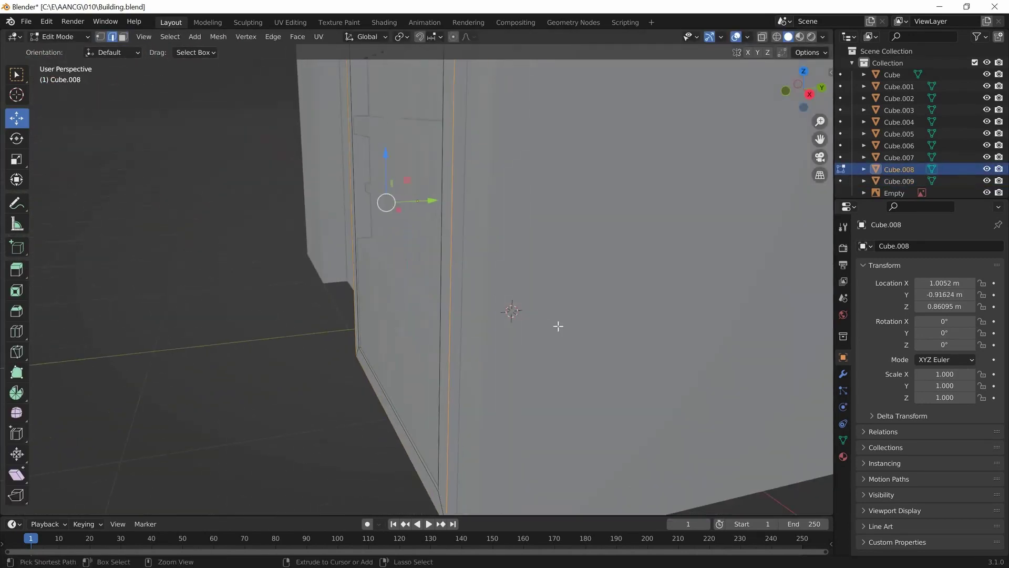
left_click(605, 368)
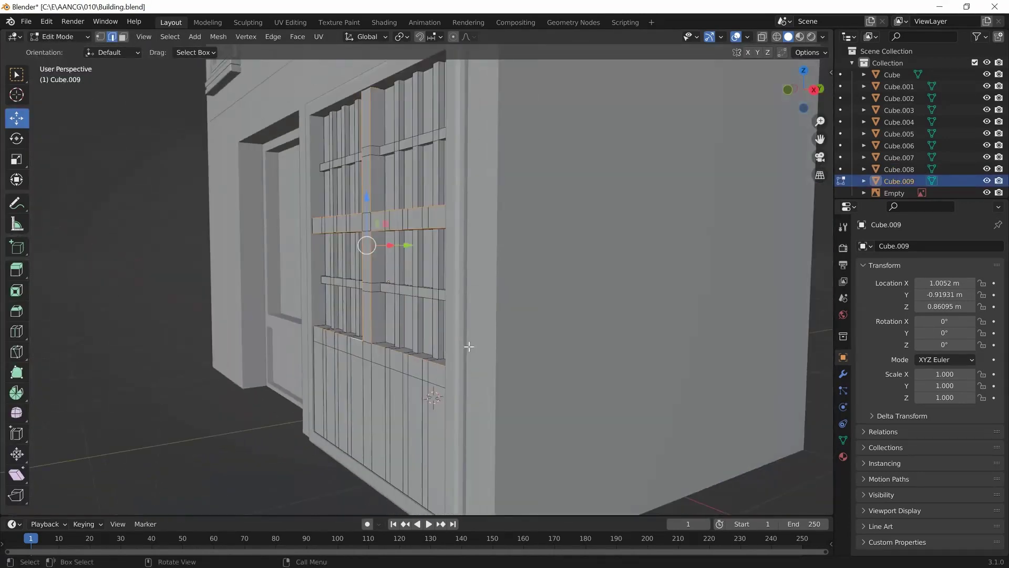
key("ctrl+b")
left_click(676, 339)
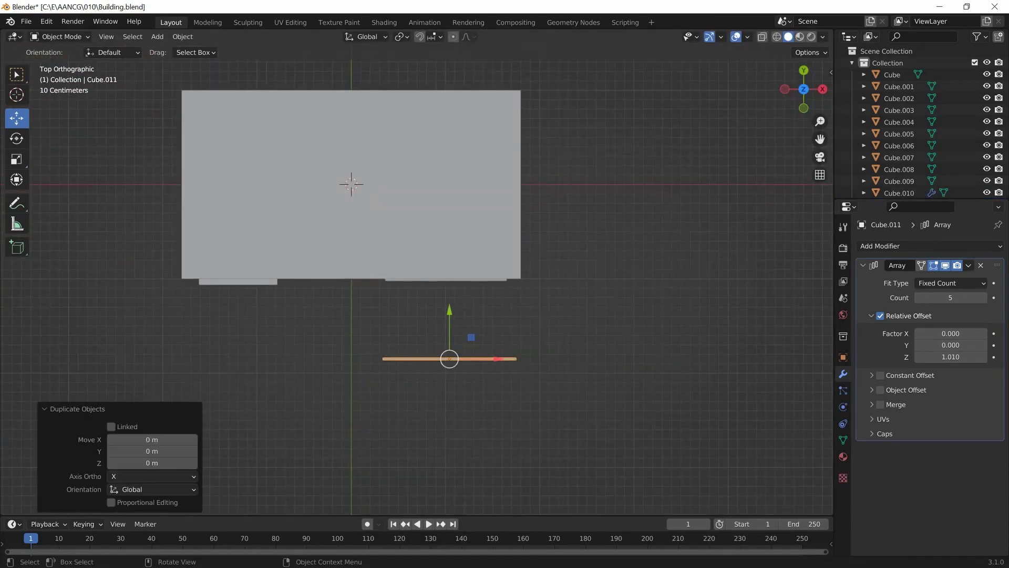
- Add a Mirror modifier to the plank stack and recess the narrow left wall section
left_click(477, 352)
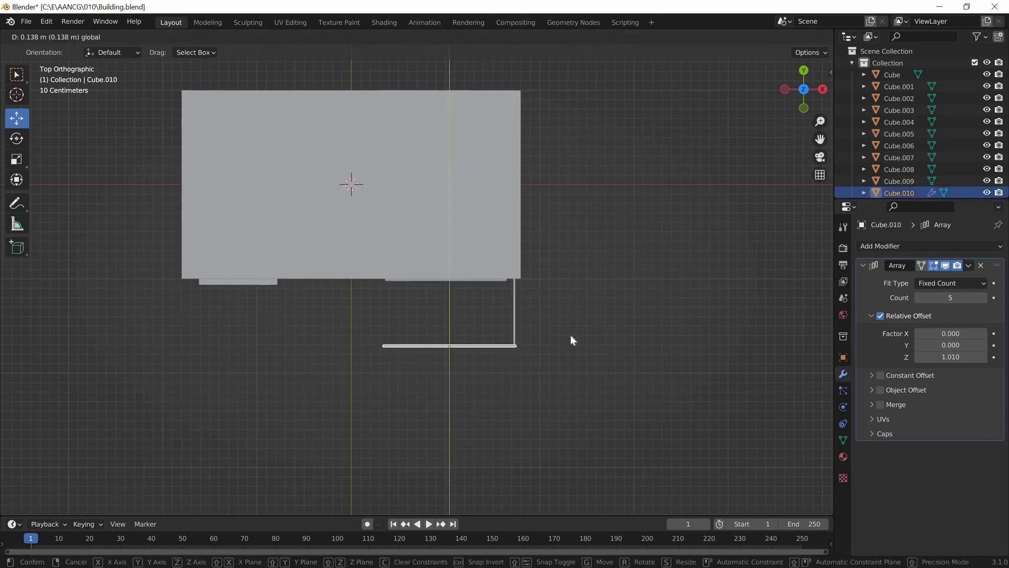
left_click(893, 245)
left_click(759, 392)
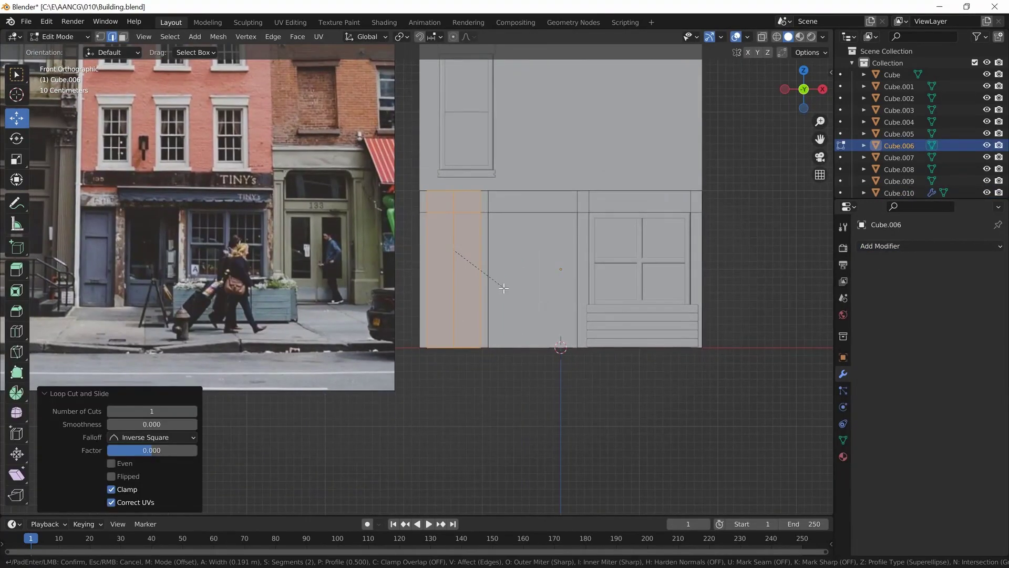
middle_click_drag(452, 209, 480, 344)
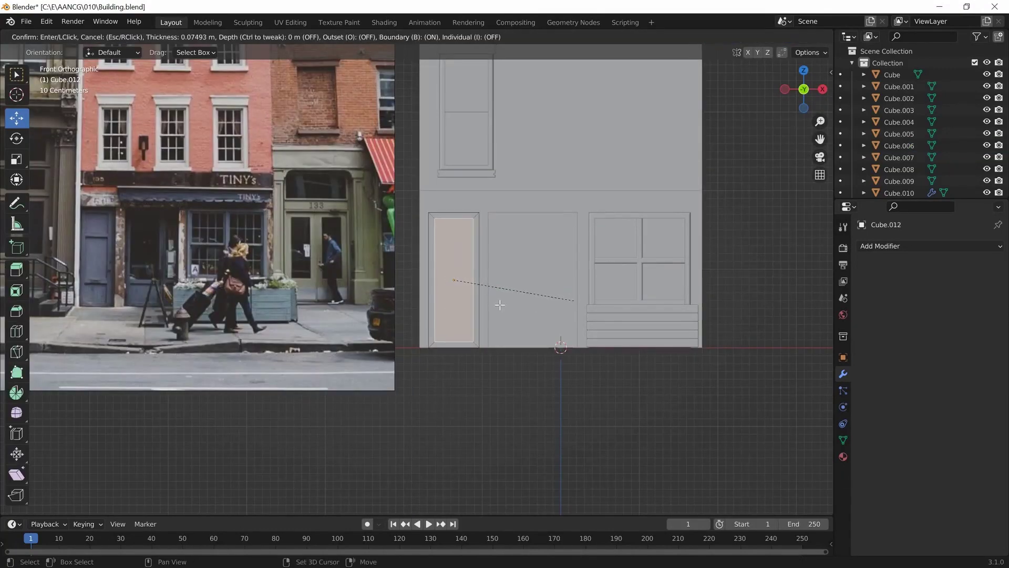
key("Escape")
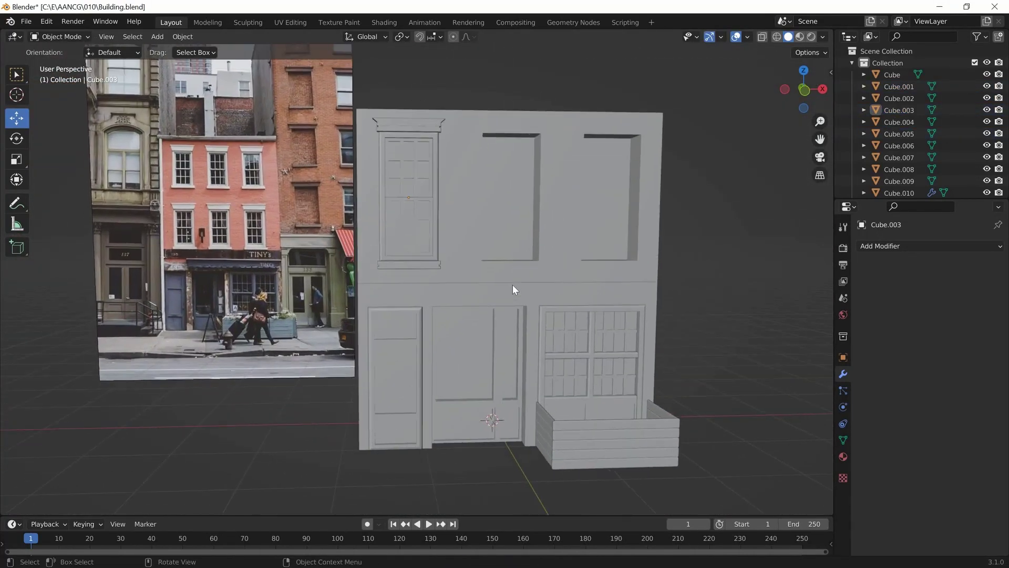
- Add a cube at the building's left edge and scale it tall along Z
key("KP_1")
scroll(506, 274, "down", 2)
key("shift+a")
left_click(547, 292)
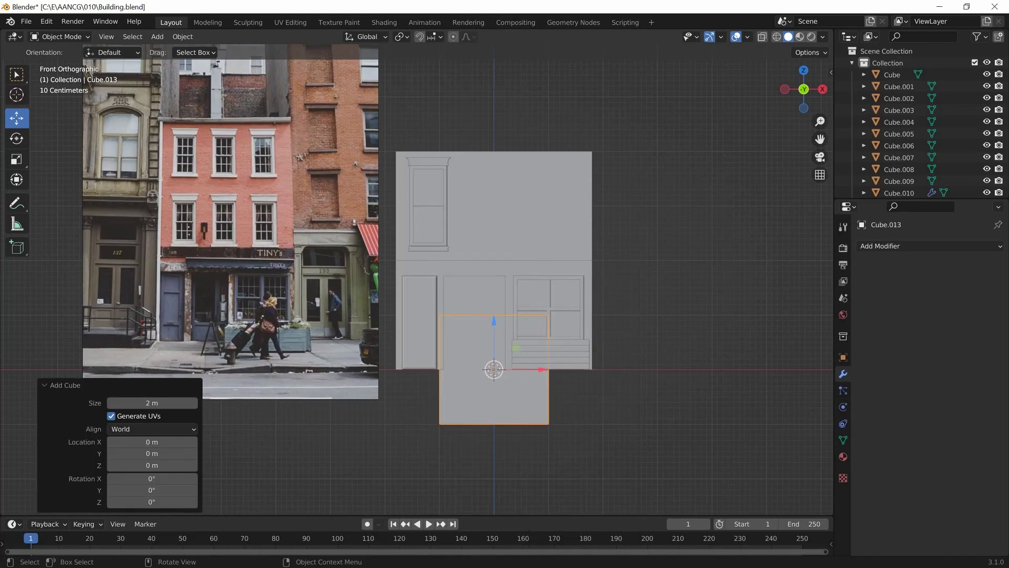
left_click(402, 352)
key("Tab")
key("Tab")
key("s")
key("z")
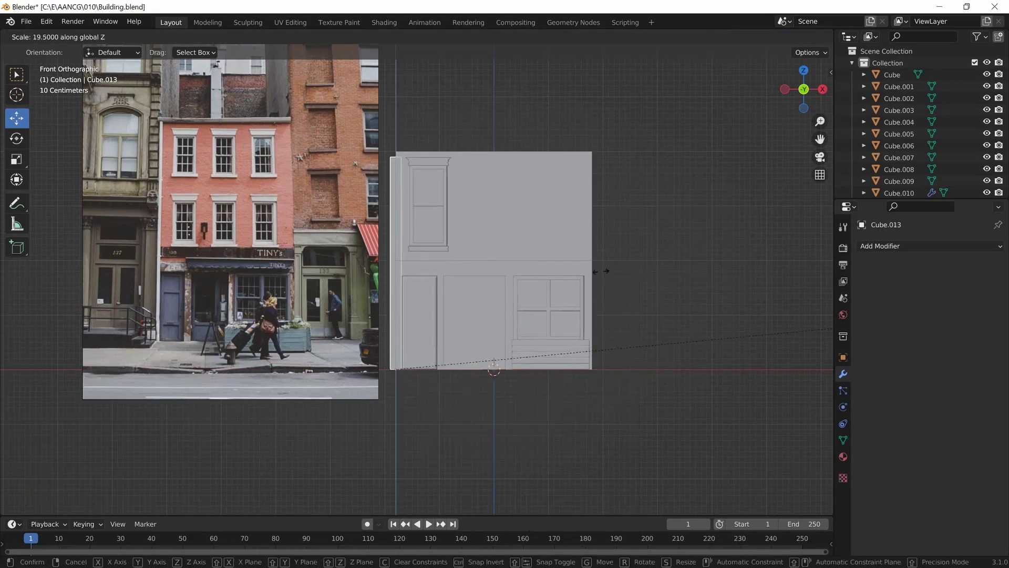
left_click(506, 336)
key("KP_7")
key("KP_1")
scroll(569, 301, "up", 2)
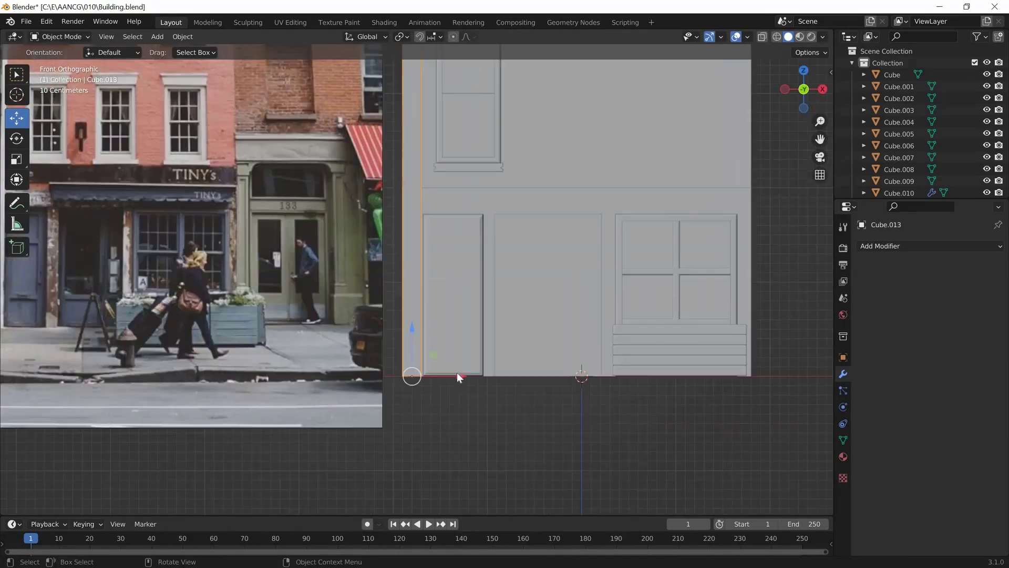
middle_click_drag(456, 372, 458, 257)
scroll(452, 242, "down", 3)
middle_click_drag(443, 213, 426, 207)
- Apply the trim strip's scale and bevel its edges
key("ctrl+a")
left_click(426, 217)
key("Tab")
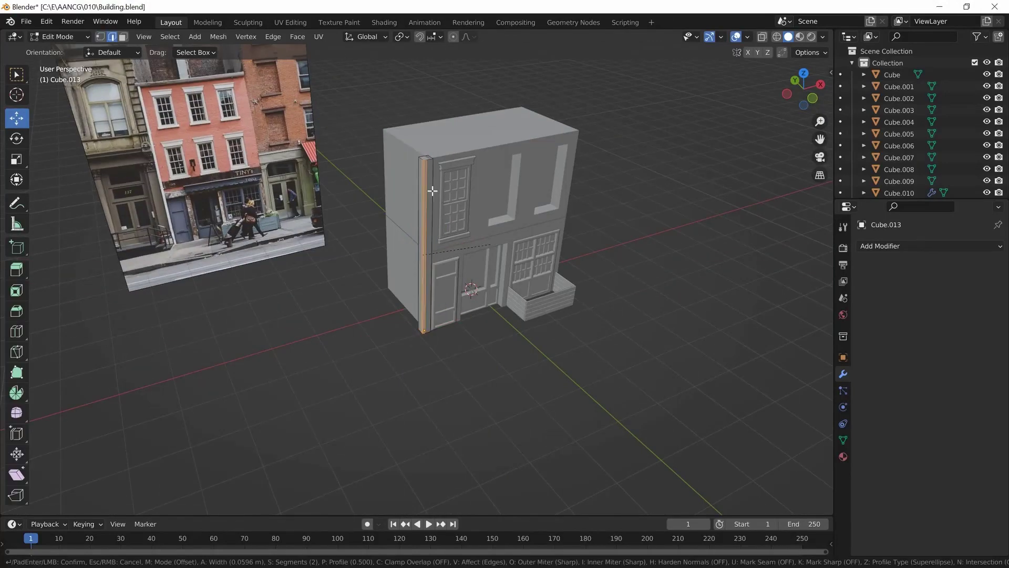
scroll(417, 215, "up", 3)
scroll(416, 215, "down", 3)
key("ctrl+b")
left_click(346, 278)
key("Tab")
key("KP_1")
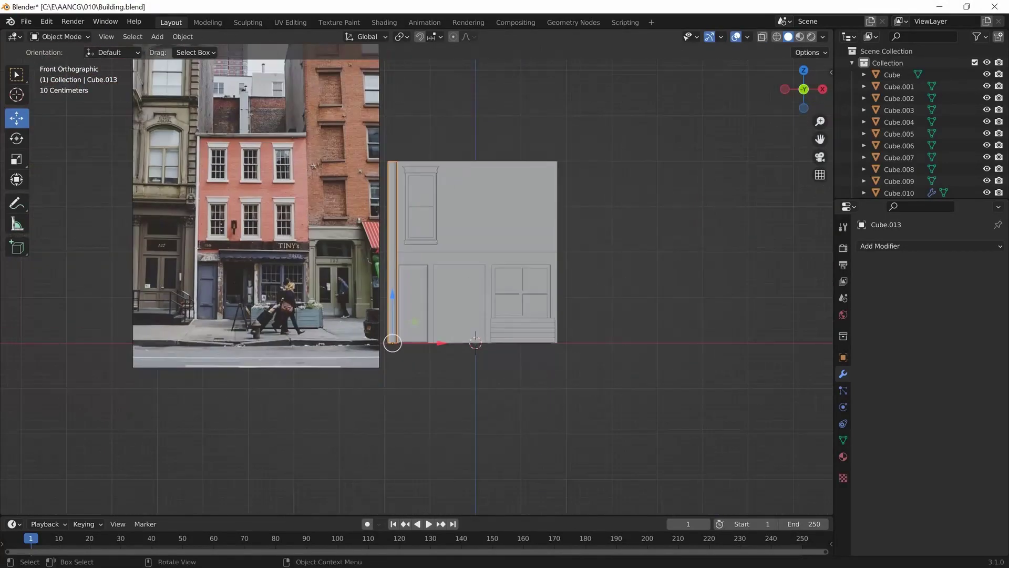
mouse_move(394, 260)
middle_mouse_down()
mouse_move(591, 255)
mouse_move(478, 292)
middle_mouse_up()
- Split the timeline into a 3D view looking through the camera and frame the building
key("shift+a")
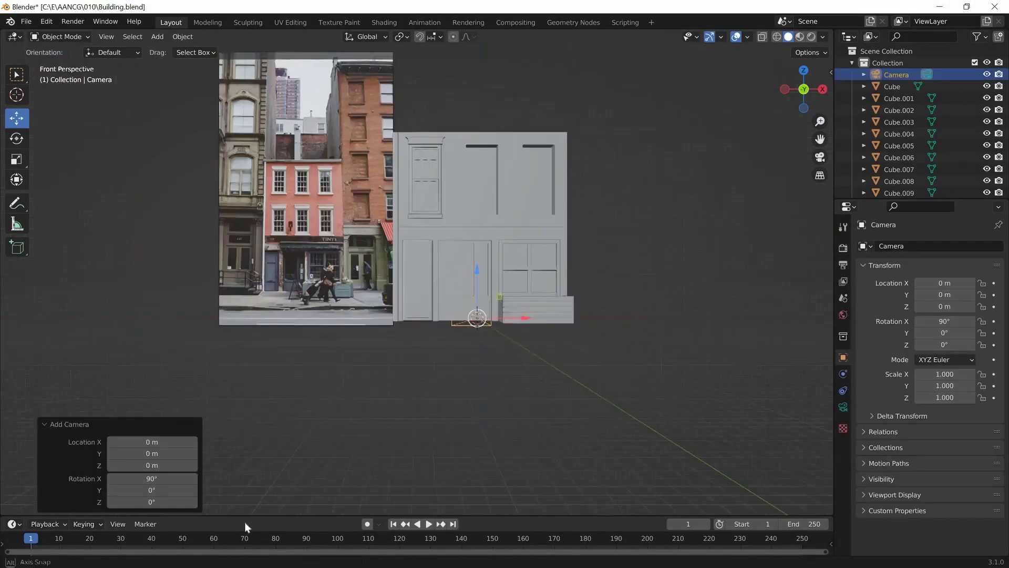
left_click_drag(244, 518, 243, 336)
left_click(378, 527)
key("shift+F5")
key("KP_0")
left_click_drag(543, 253, 363, 210)
left_click_drag(294, 173, 294, 158)
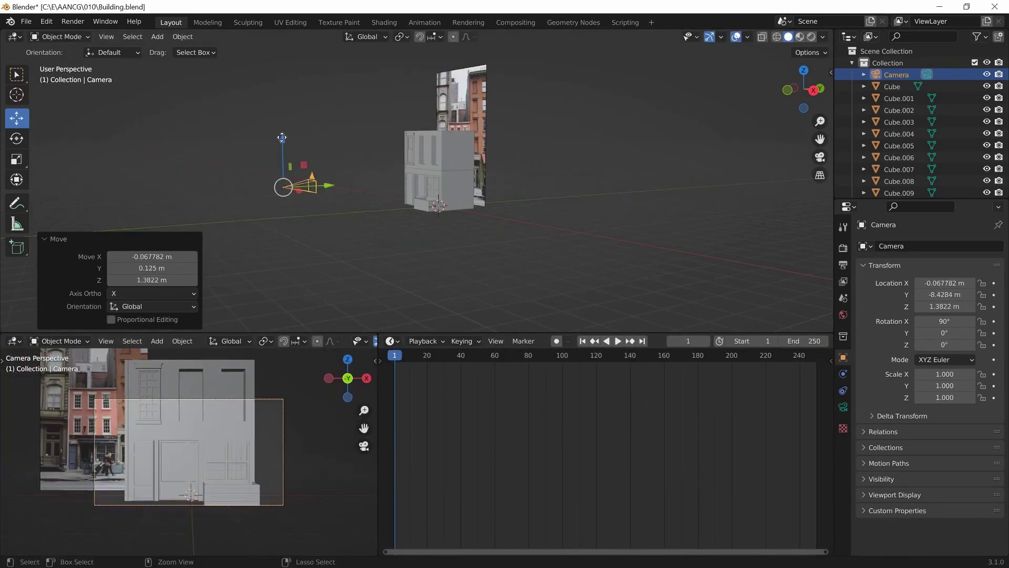
mouse_move(294, 158)
middle_mouse_down()
mouse_move(282, 236)
mouse_move(496, 276)
middle_mouse_up()
- Add an area light and position it in front of the facade
key("shift+a")
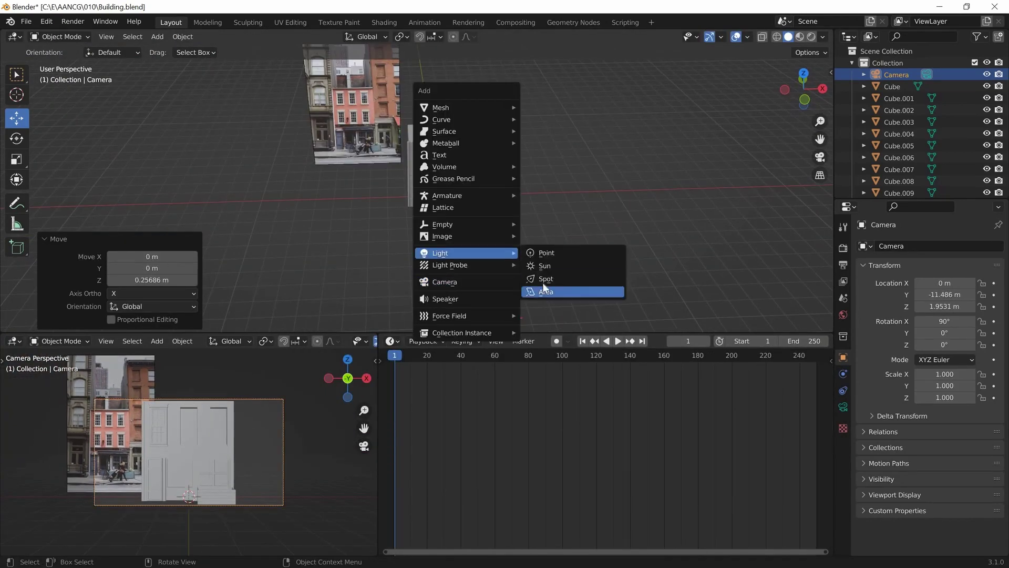
left_click(568, 291)
middle_click_drag(446, 207, 416, 241)
mouse_move(416, 241)
left_mouse_down()
mouse_move(553, 125)
mouse_move(546, 173)
left_mouse_up()
left_click(843, 406)
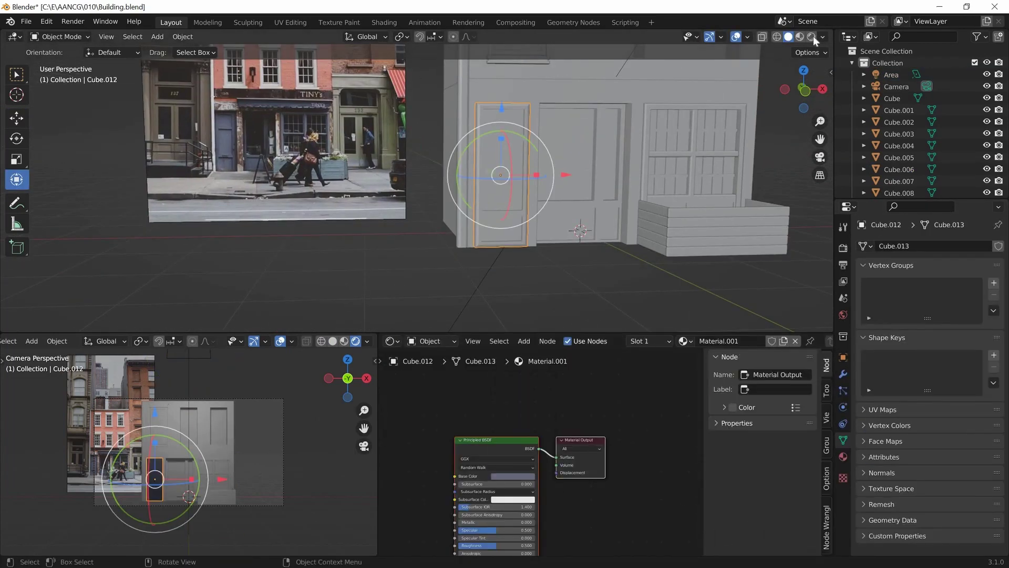
- Add a ColorRamp node to the door material and render a facade preview
left_click(812, 37)
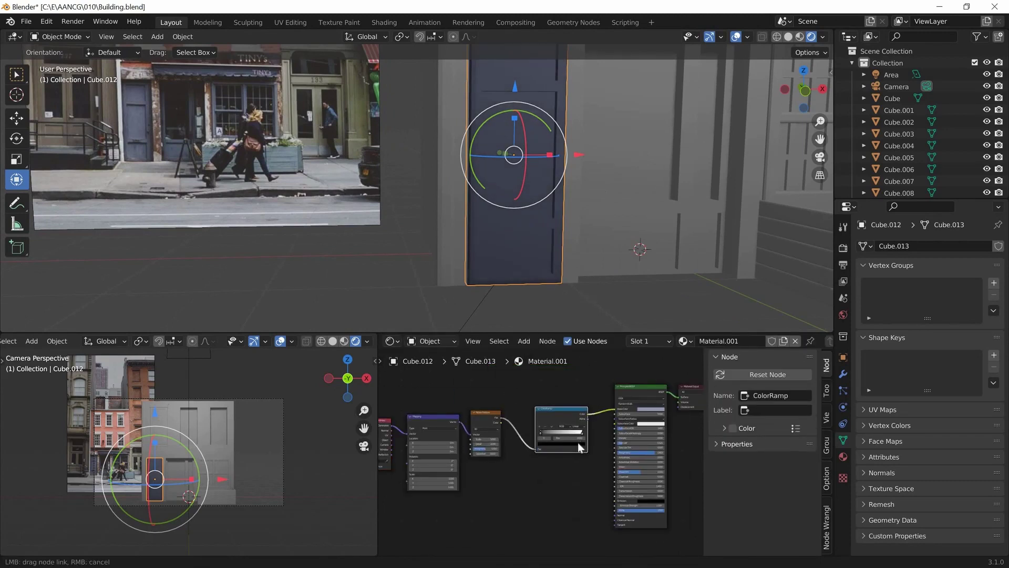
left_click(580, 447)
scroll(538, 423, "up", 3)
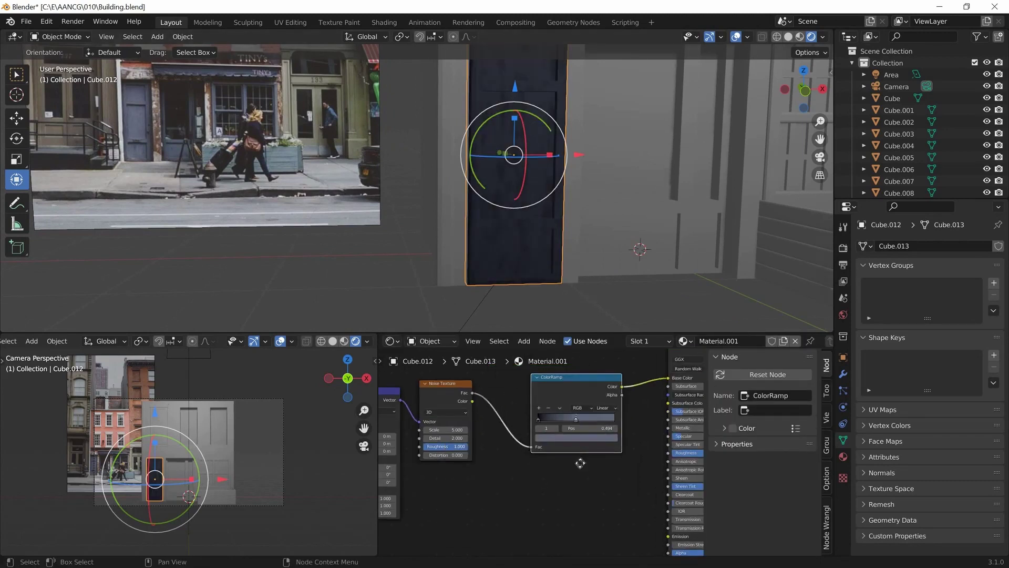
middle_click_drag(580, 463, 742, 418)
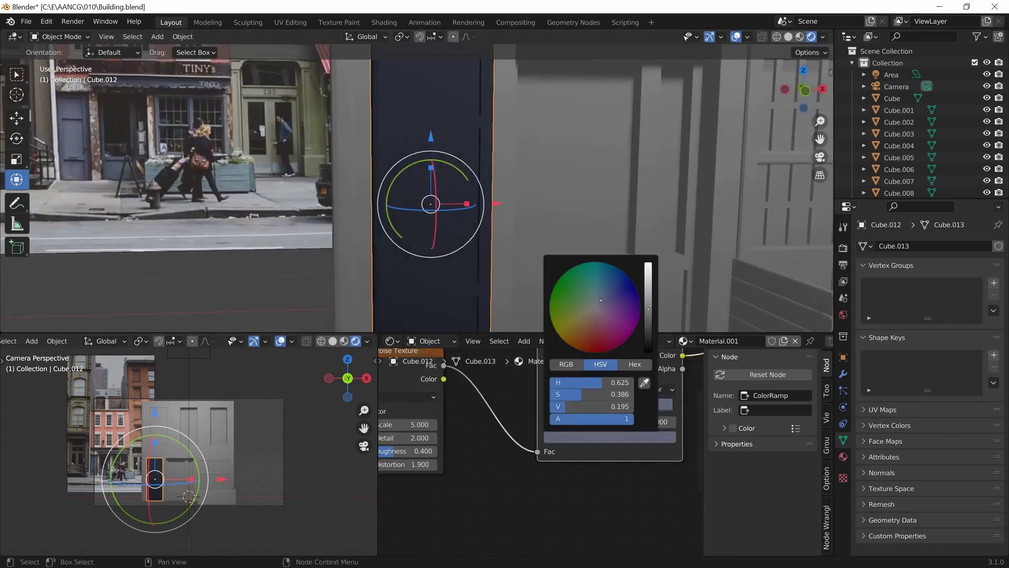
key("F12")
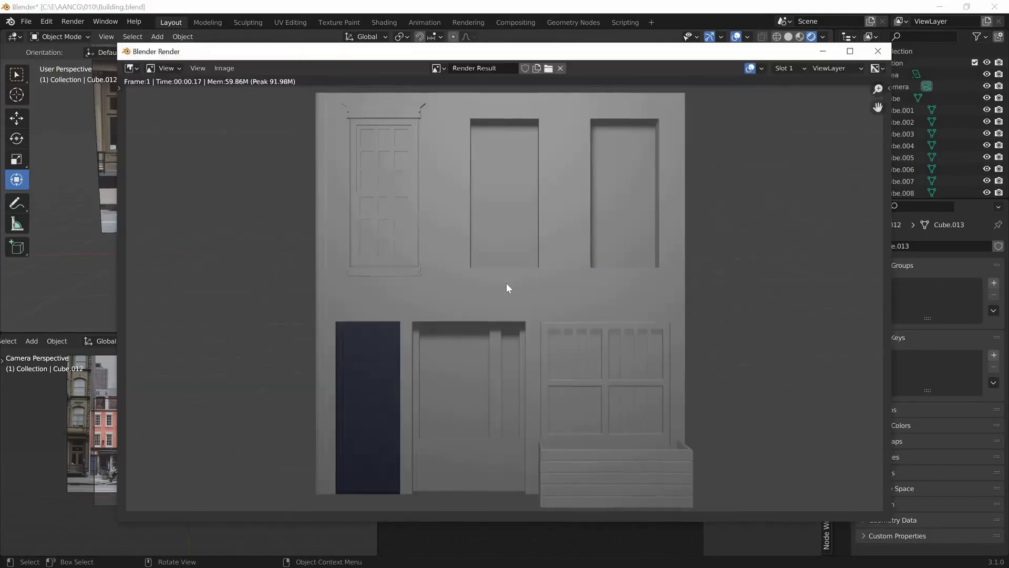
left_click(880, 51)
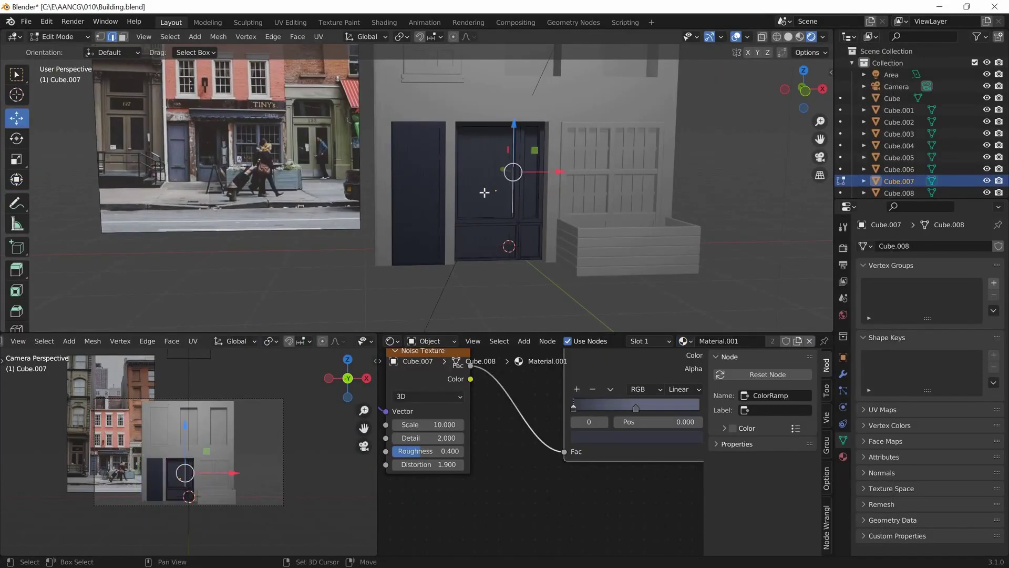
- Add an Emission shader to the door's second material and set its strength
left_click(714, 364)
key("shift+a")
type("e")
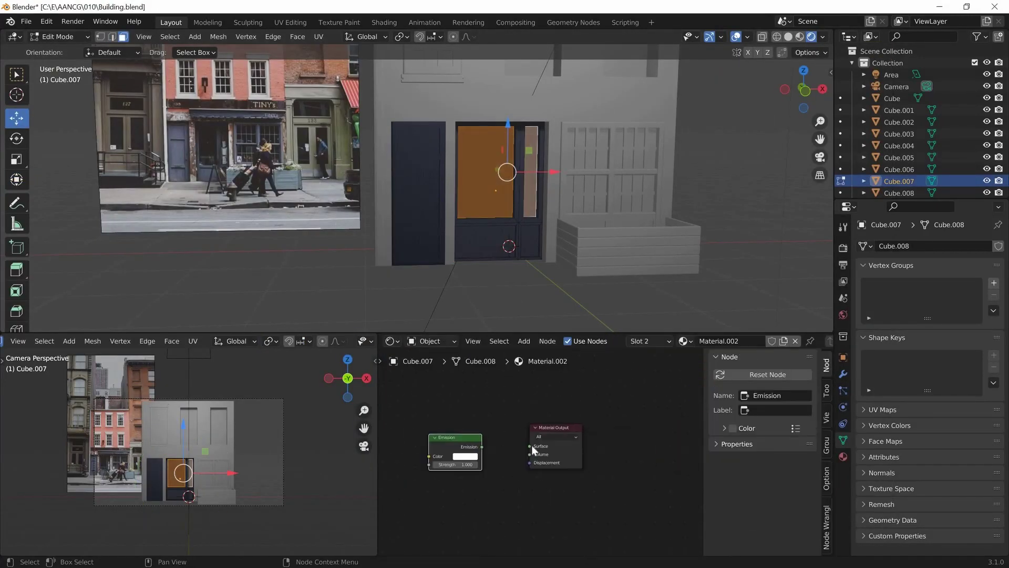
key("Tab")
left_click(461, 464)
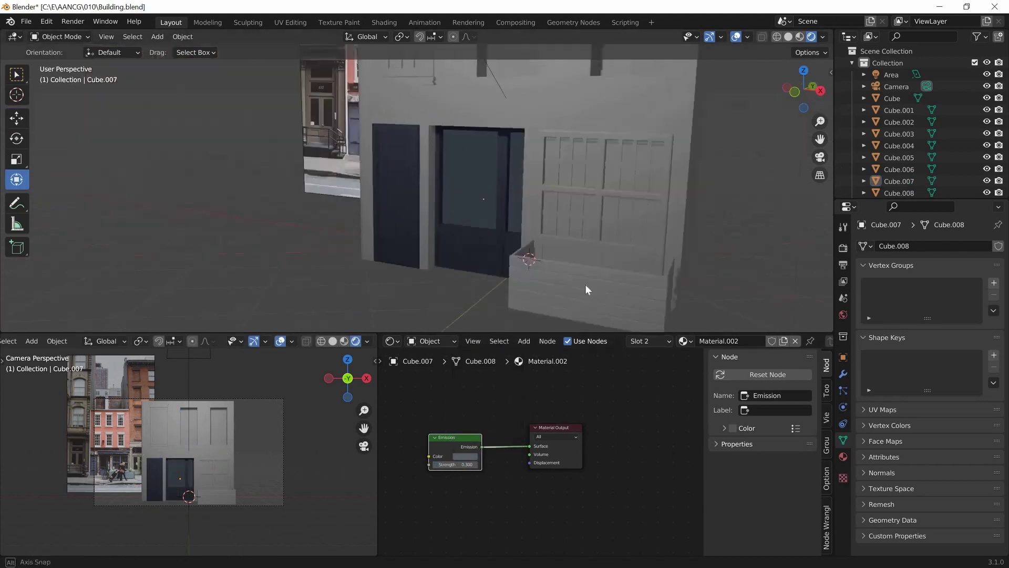
- Give the shop window Material.001, assign the glowing material to its panes, and save
left_click(542, 200)
left_click(627, 341)
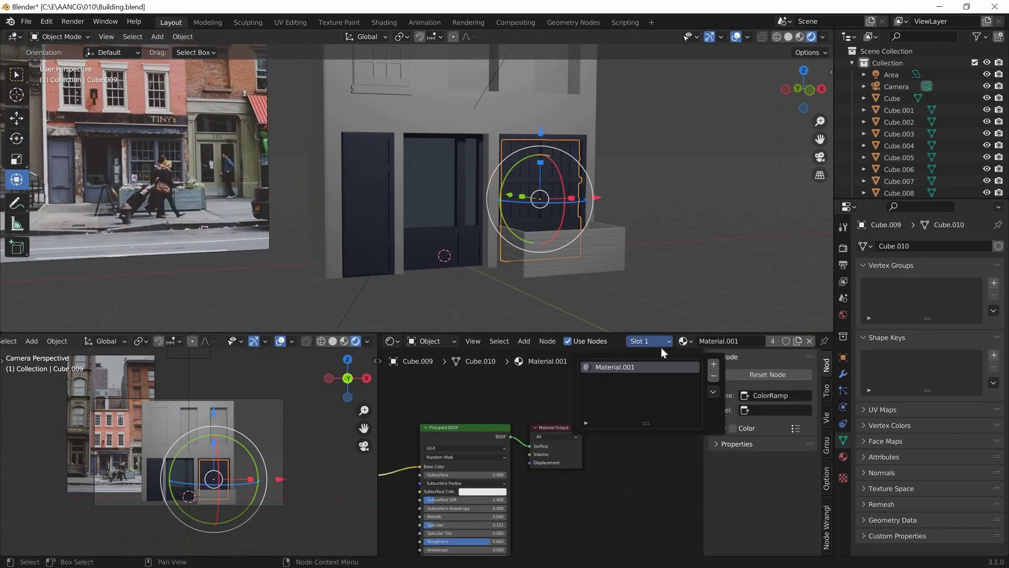
left_click(626, 352)
key("Tab")
key("KP_1")
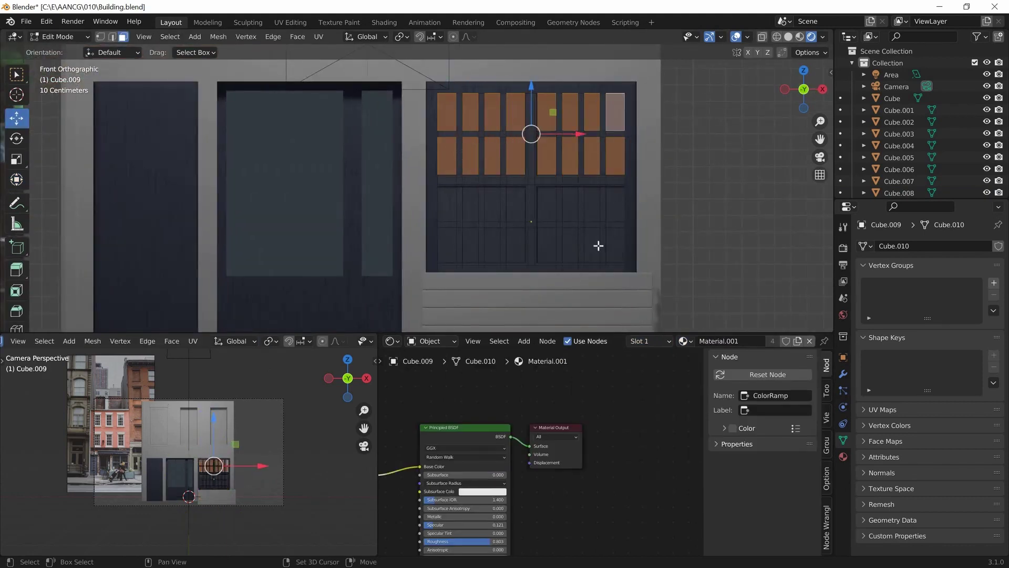
left_click(471, 246)
key("Tab")
middle_click_drag(504, 231, 482, 218)
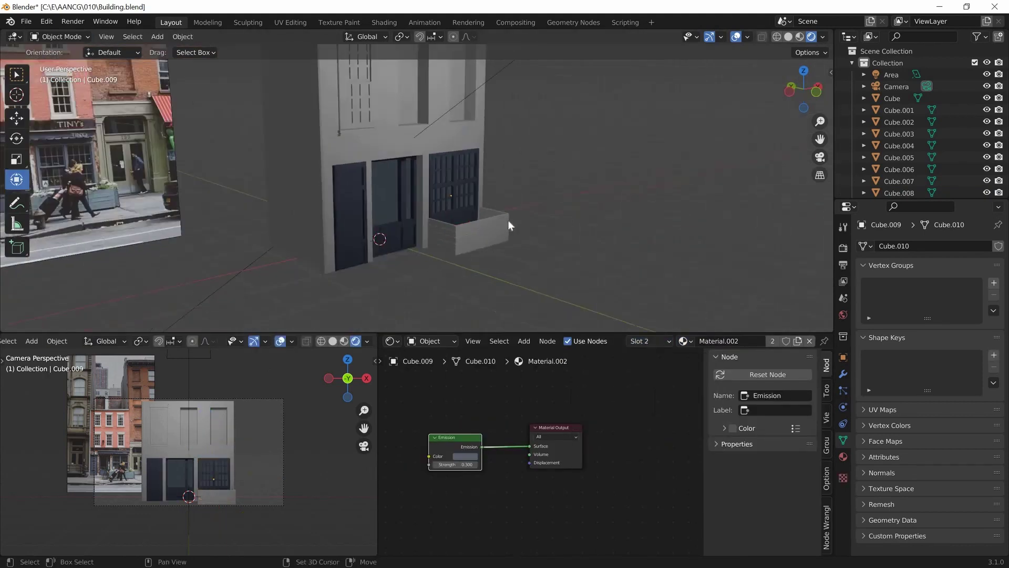
key("ctrl+s")
left_click(482, 218)
- Add a Mapping node to the wall material and rotate the brick pattern around X and Y
key("KP_1")
key("shift+a")
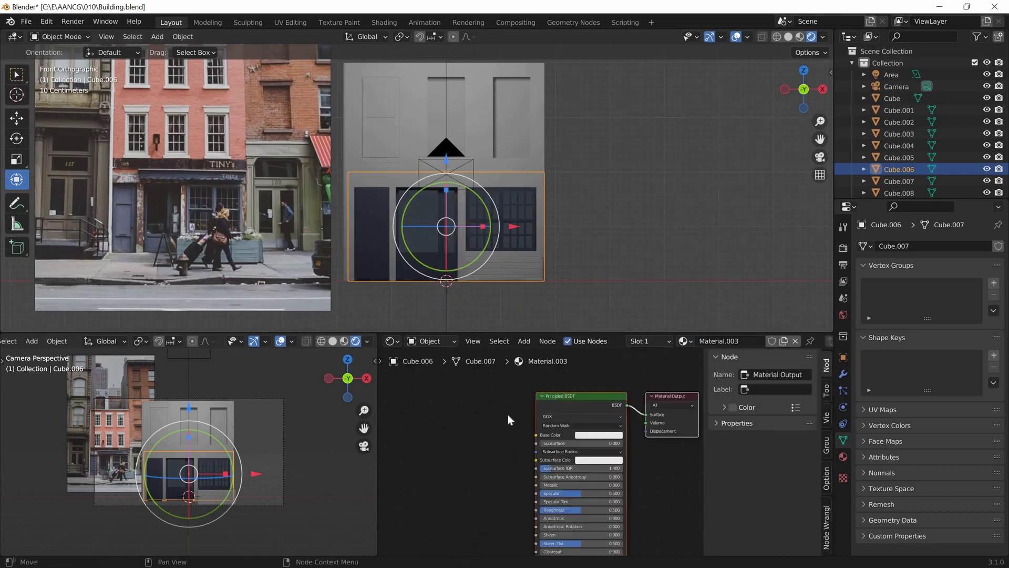
type("map")
key("Return")
left_click_drag(457, 523, 470, 523)
scroll(458, 523, "up", 2)
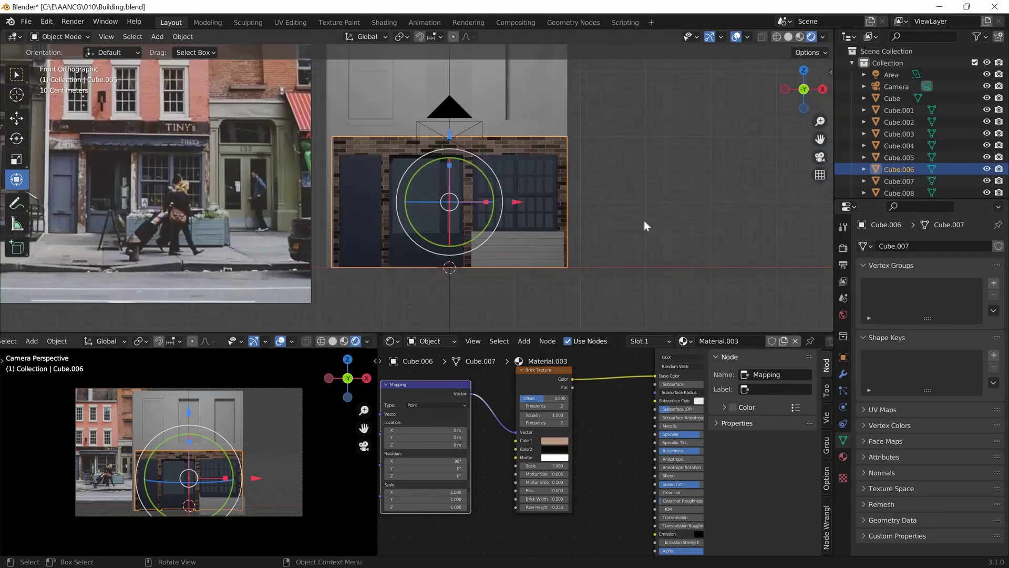
middle_click_drag(645, 226, 578, 211)
left_click_drag(420, 469, 432, 469)
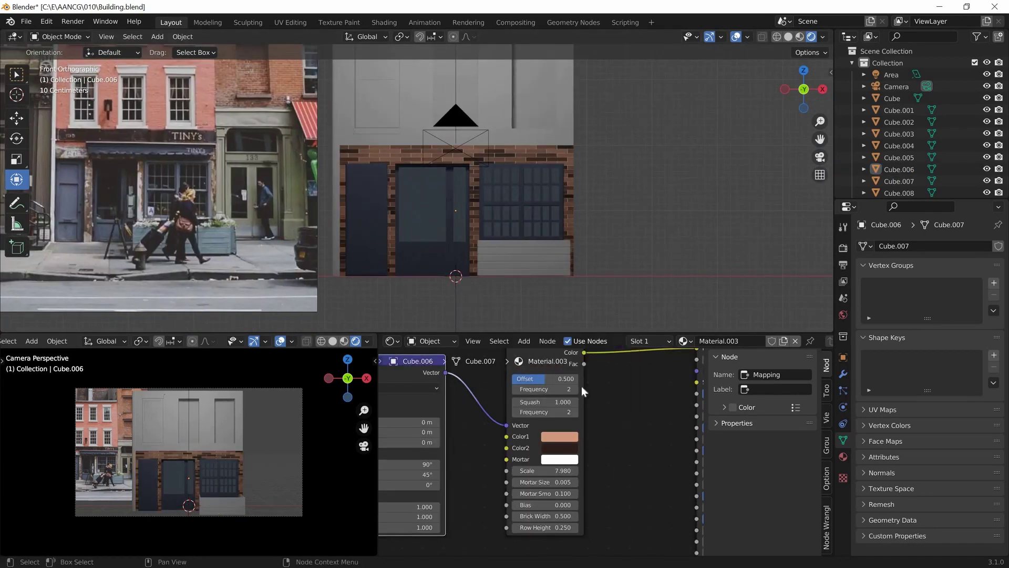
scroll(541, 428, "down", 3)
- Add a Bump node and a Noise-driven ColorRamp for mortar variation, then render the facade
key("shift+a")
type("b")
key("Return")
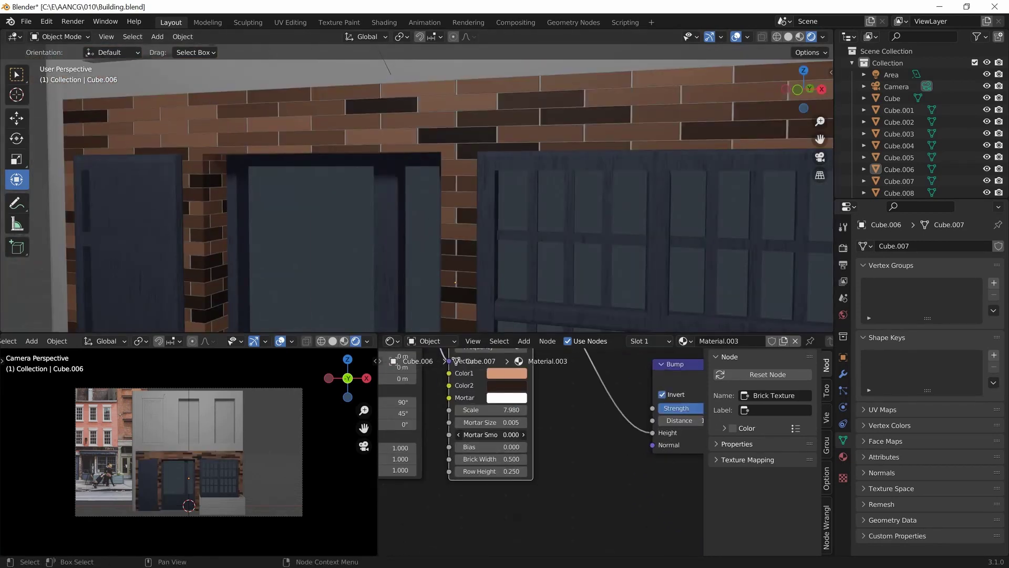
key("Home")
key("g")
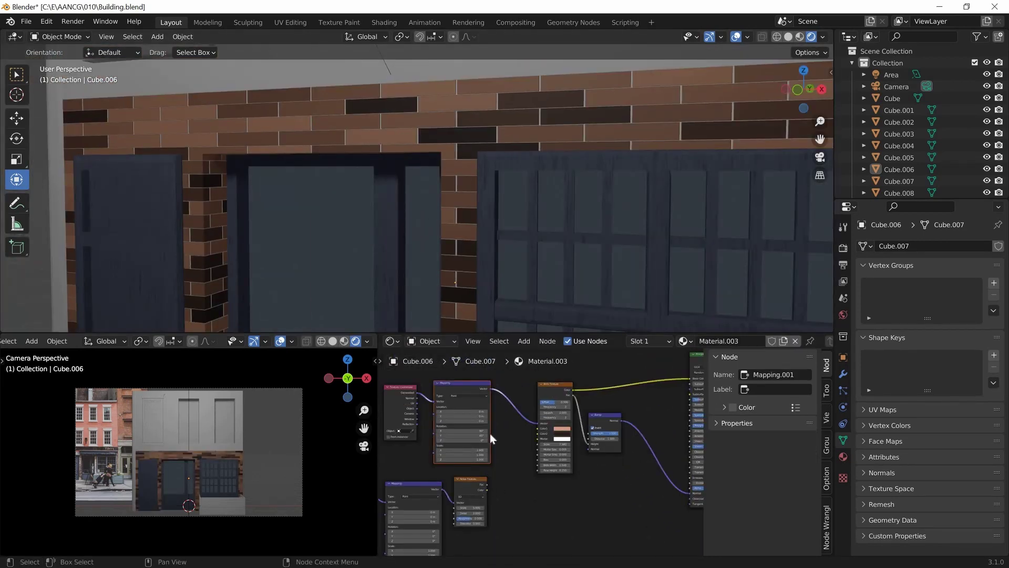
left_click(462, 550)
left_click_drag(433, 532, 412, 474)
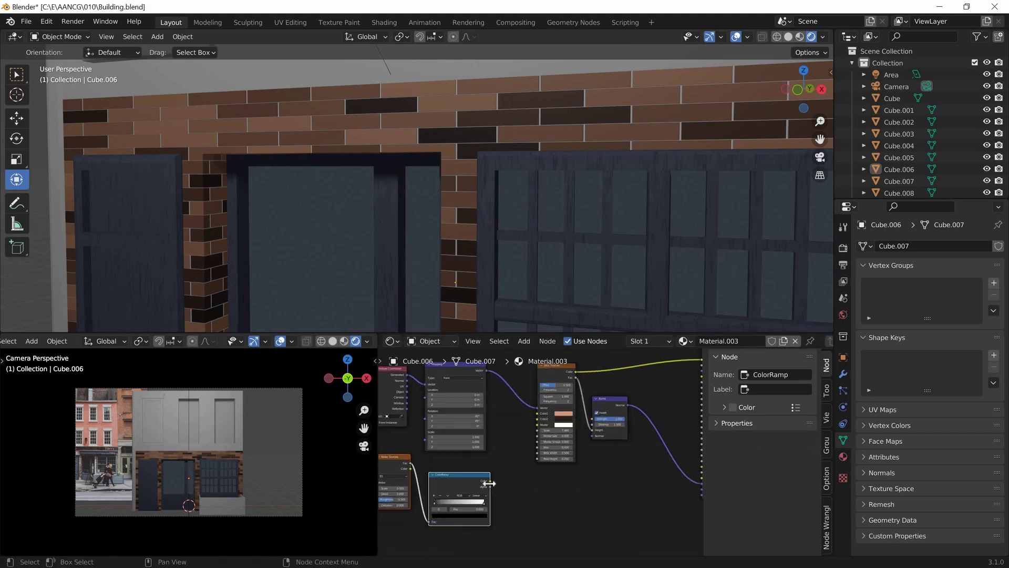
left_click_drag(537, 441, 537, 441)
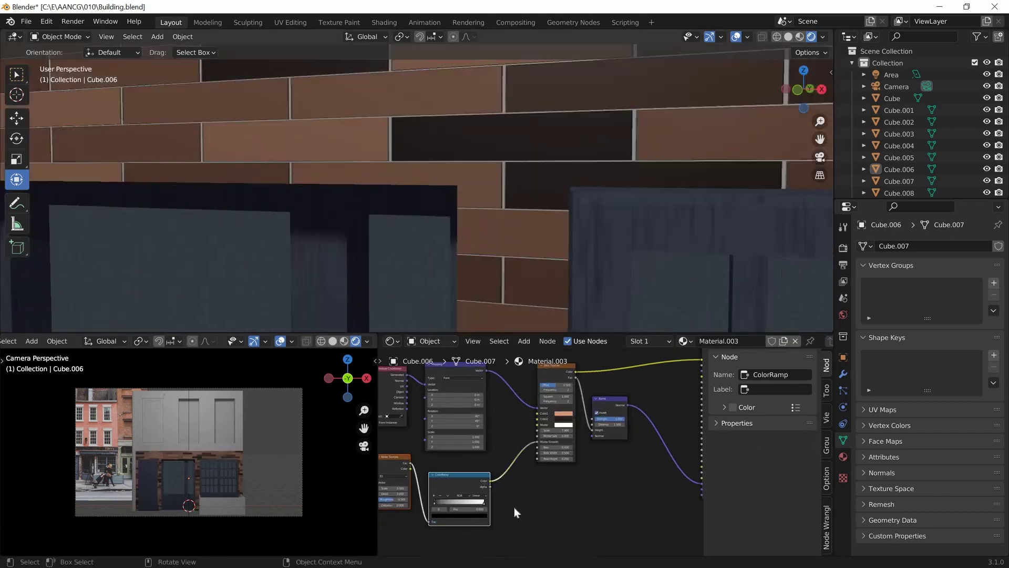
scroll(381, 526, "up", 2)
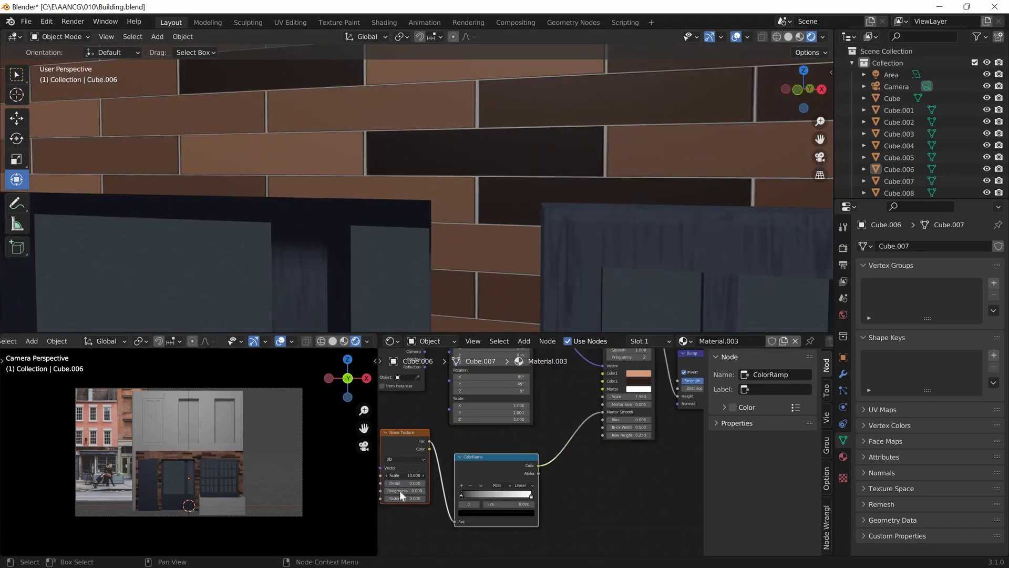
middle_click_drag(499, 496, 329, 540)
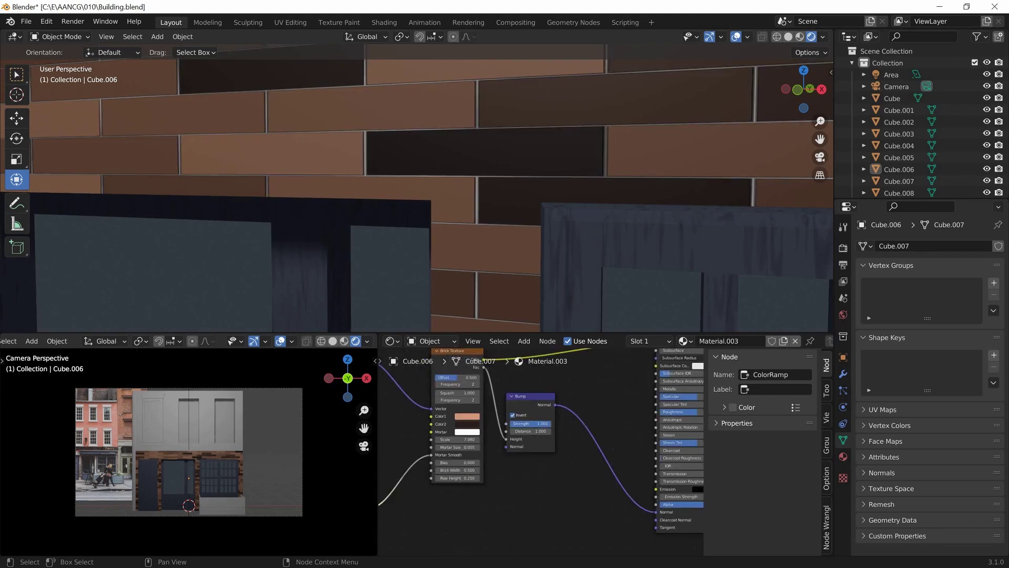
key("F12")
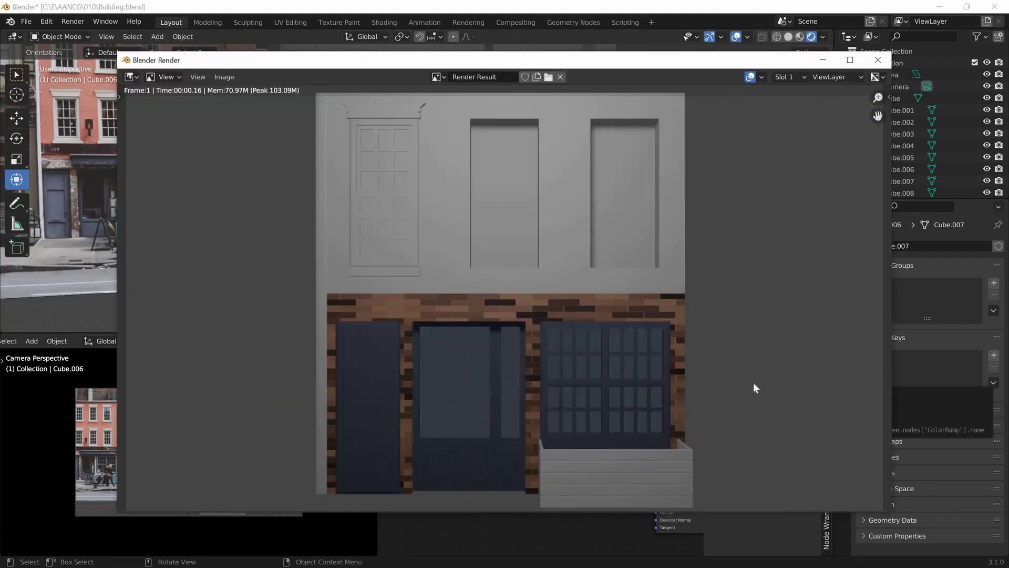
- Dismiss the facade render and save the building .blend file with Ctrl+S
key("Escape")
scroll(656, 239, "up", 3)
scroll(656, 239, "up", 2)
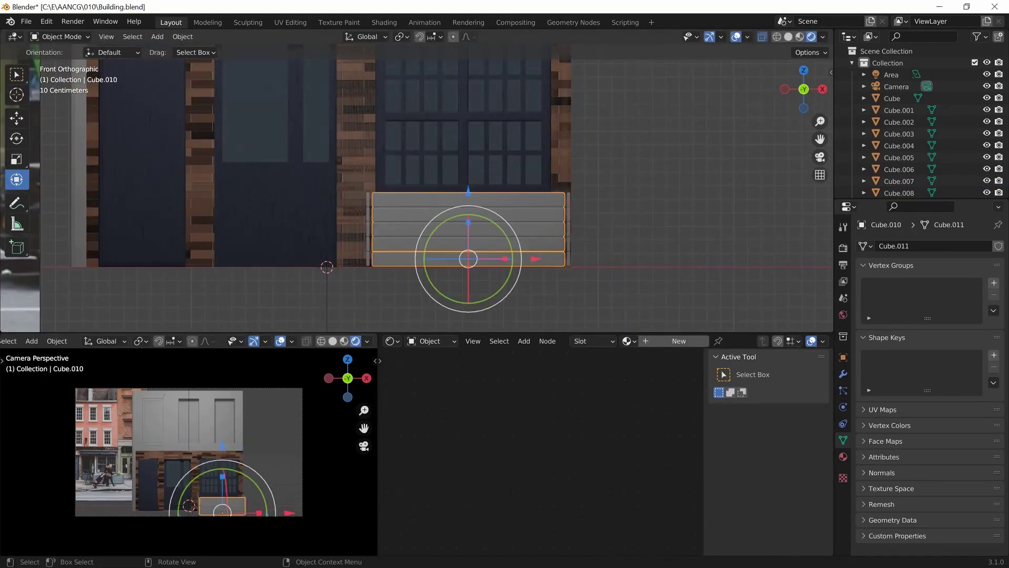
key("ctrl+s")
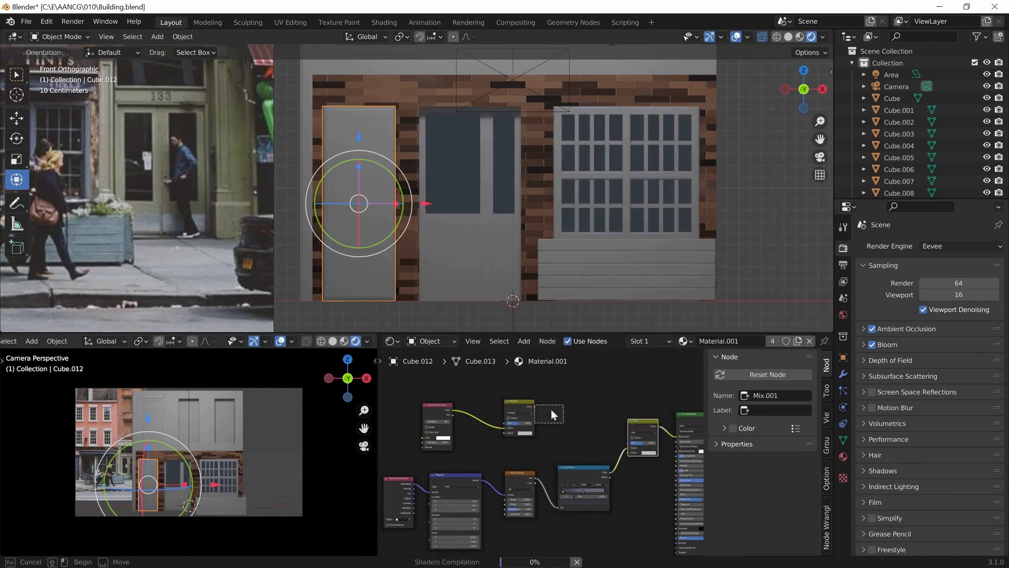
- Blend a darker colour into the door shader, render, and eyedrop a brick colour from the reference photo
left_click(516, 432)
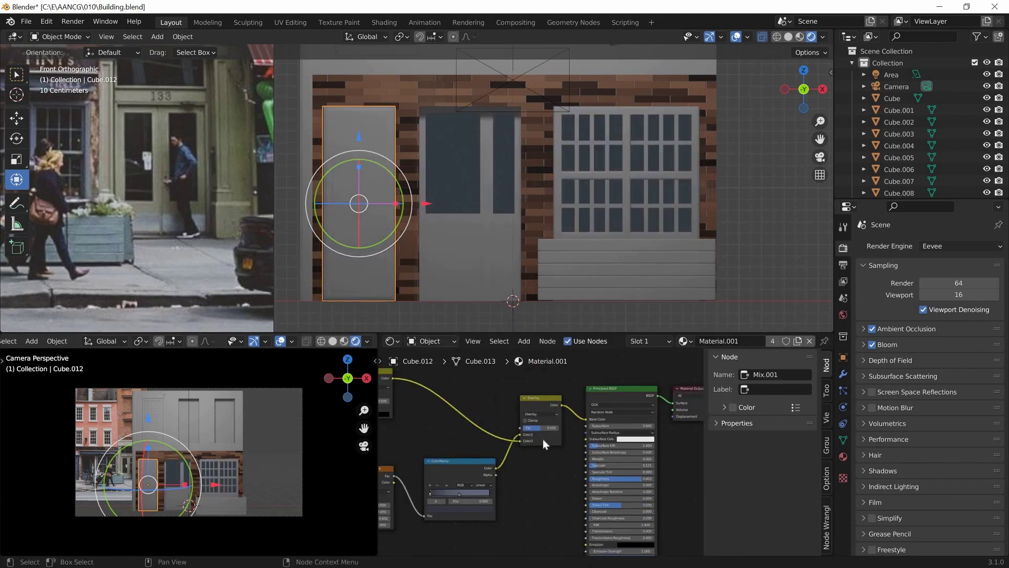
key("F12")
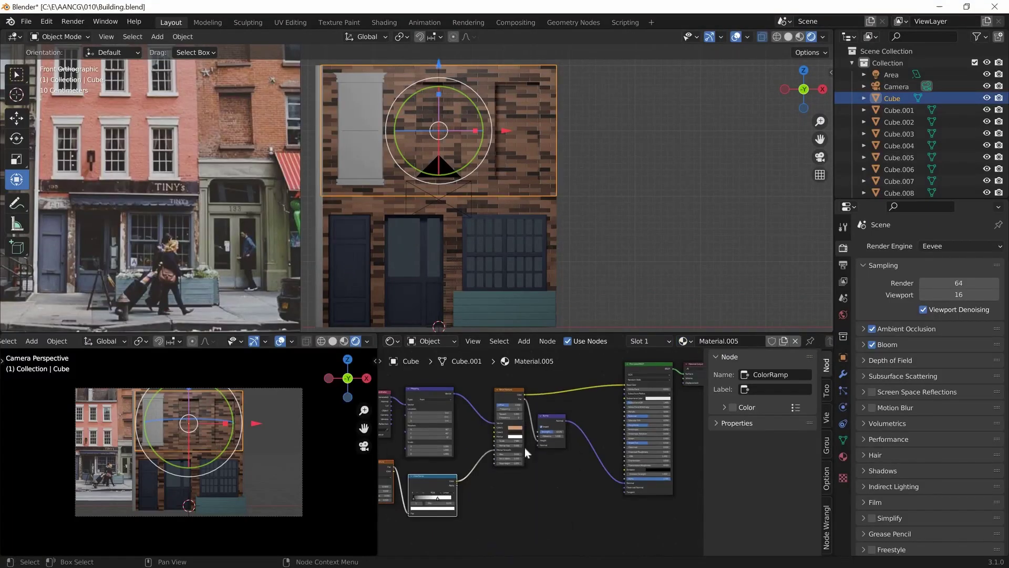
scroll(524, 446, "up", 4)
key("e")
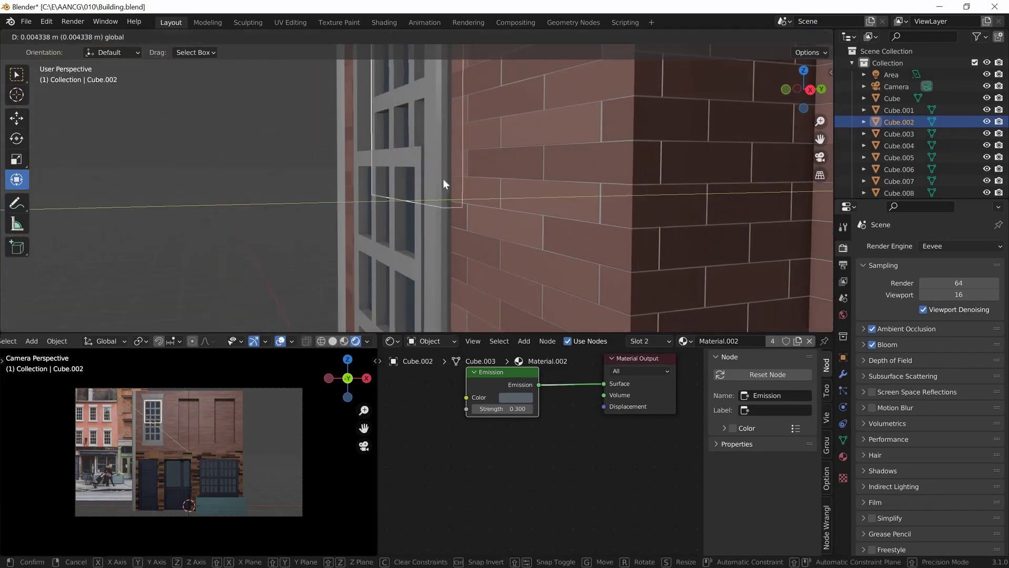
- Frame the camera view and add an Ambient Occlusion node to the planter material
key("KP_0")
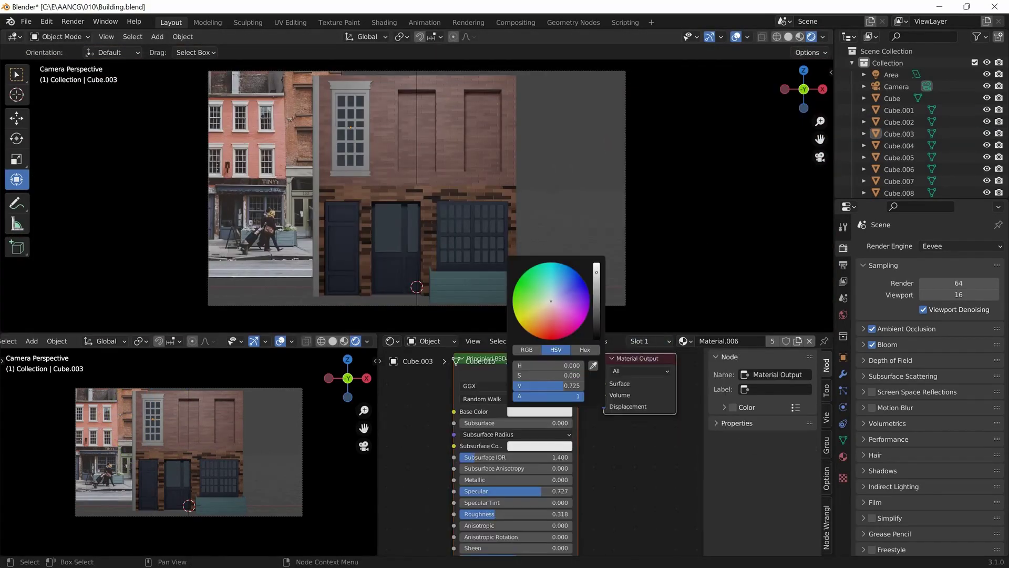
middle_click_drag(426, 200, 457, 245, "shift")
scroll(467, 430, "down", 2)
key("shift+a")
left_click(462, 413)
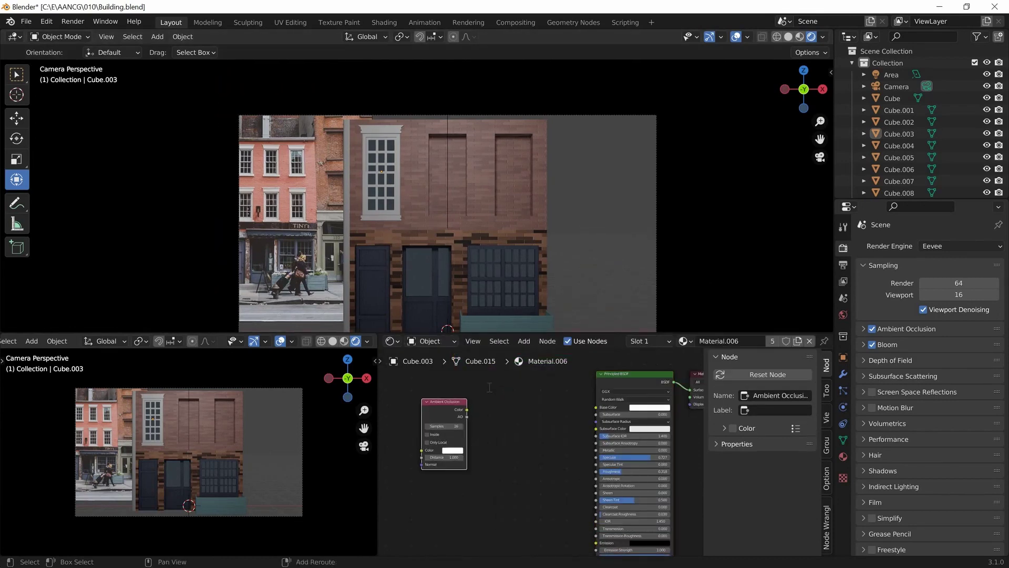
- Add a Mix node and an RGB colour node to the planter material
type("mix")
key("Return")
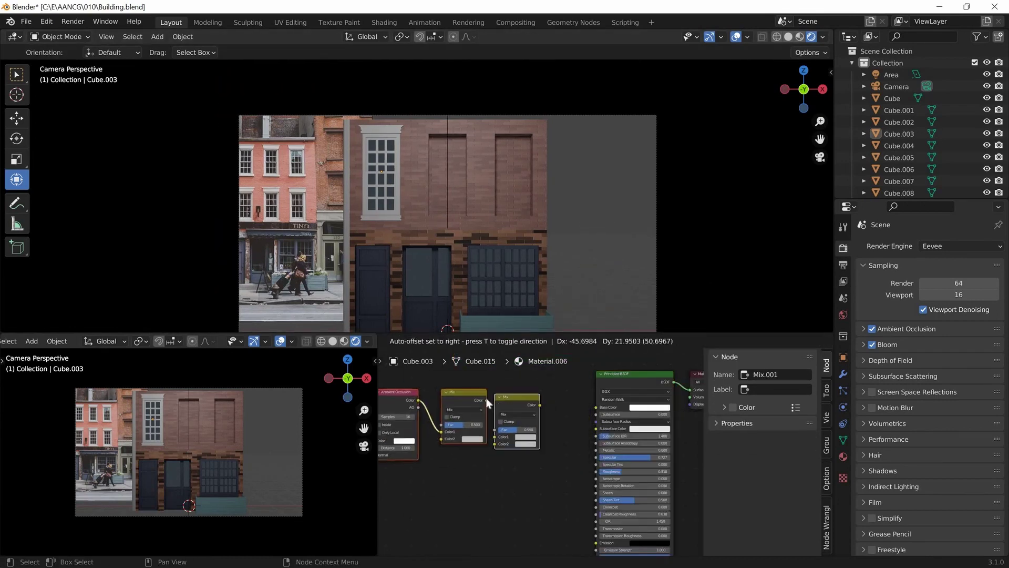
key("shift+a")
type("rgb")
key("Return")
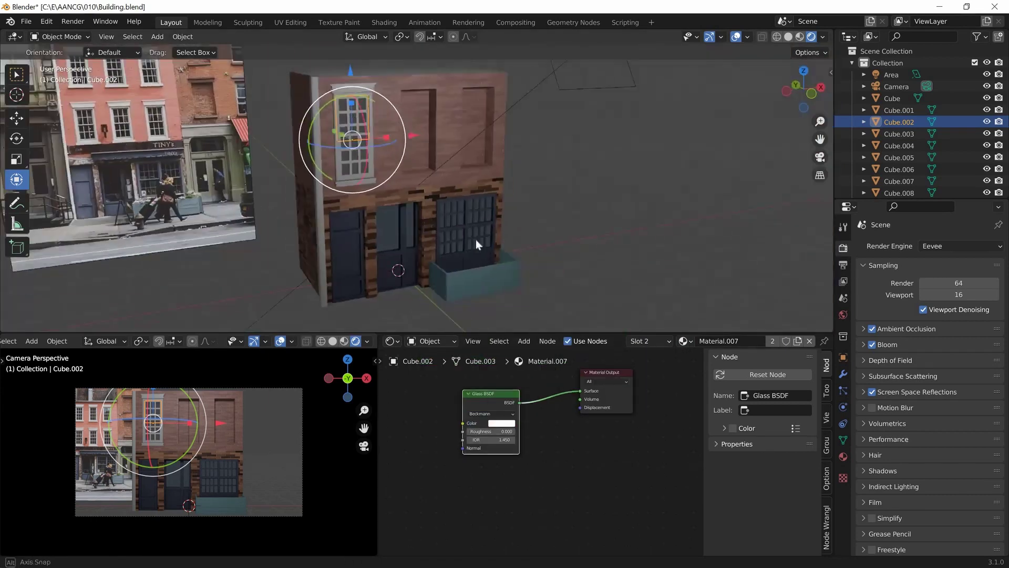
- Render the camera view showing the three upper windows, then close the render window
key("F12")
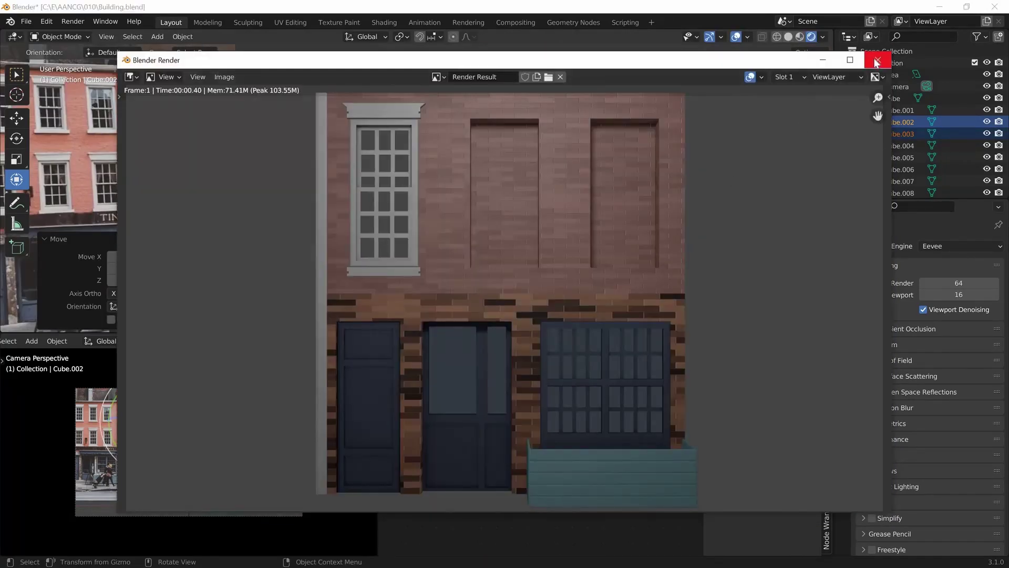
left_click(876, 62)
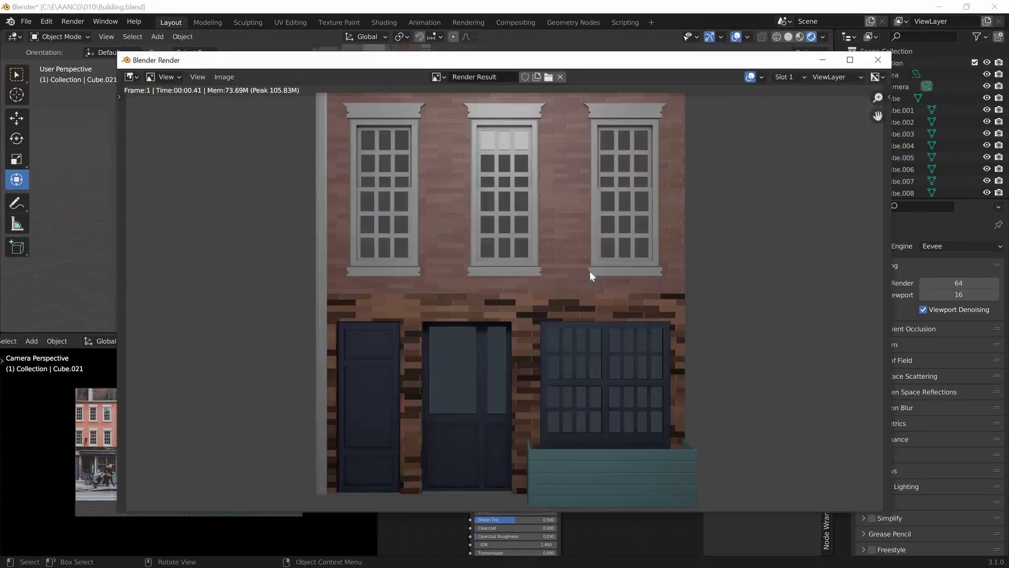
left_click(877, 62)
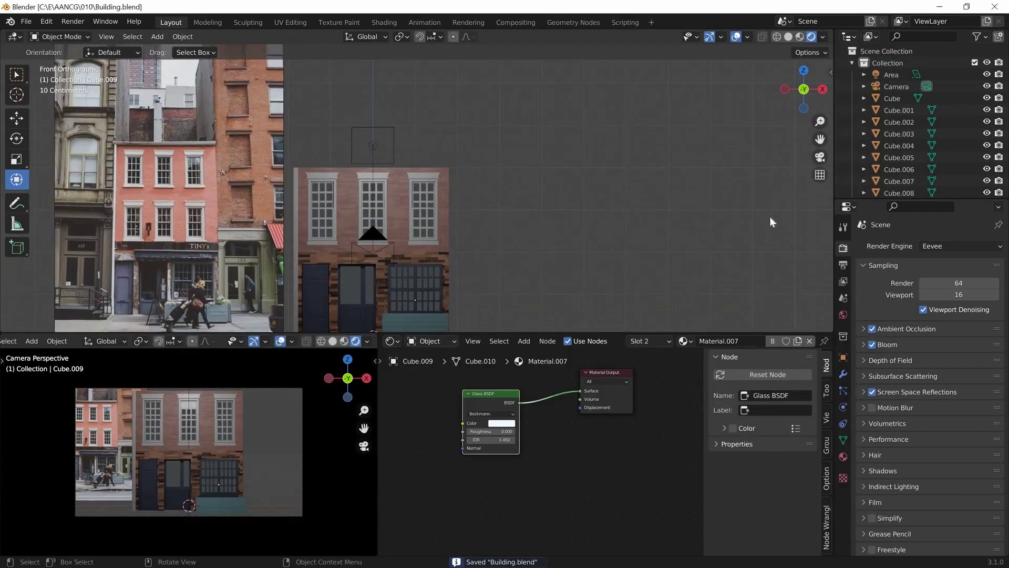
- Duplicate the upper floor's wall and window pieces and place the copy on top
left_click_drag(331, 115, 462, 247)
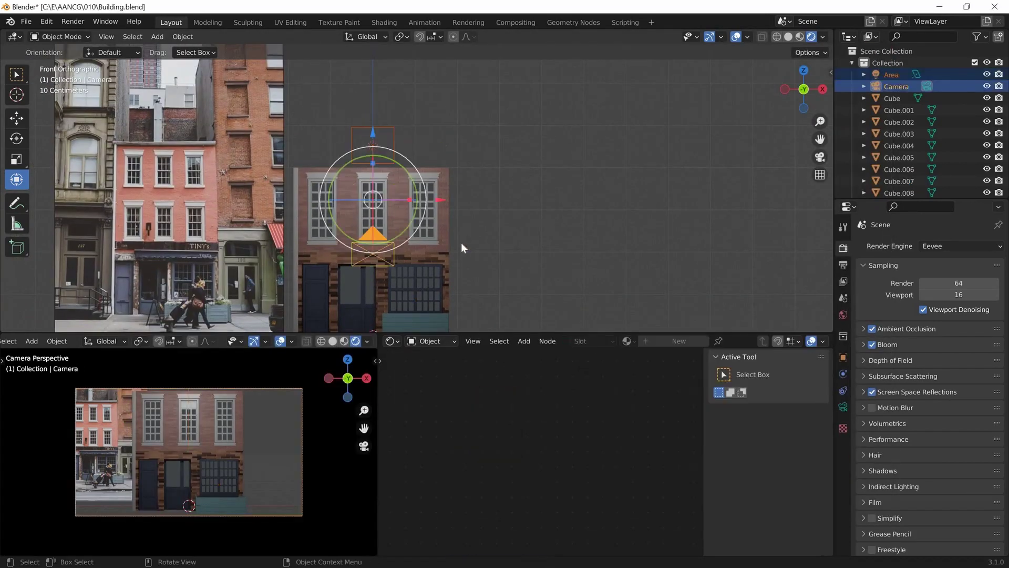
left_click_drag(303, 148, 516, 225)
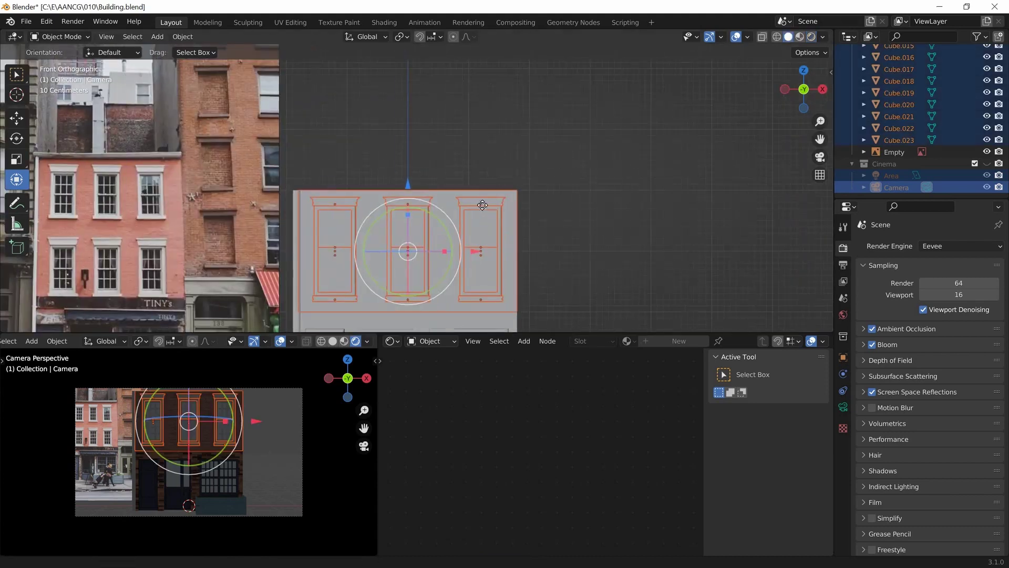
scroll(649, 175, "up", 3)
scroll(649, 175, "down", 5)
key("shift+d")
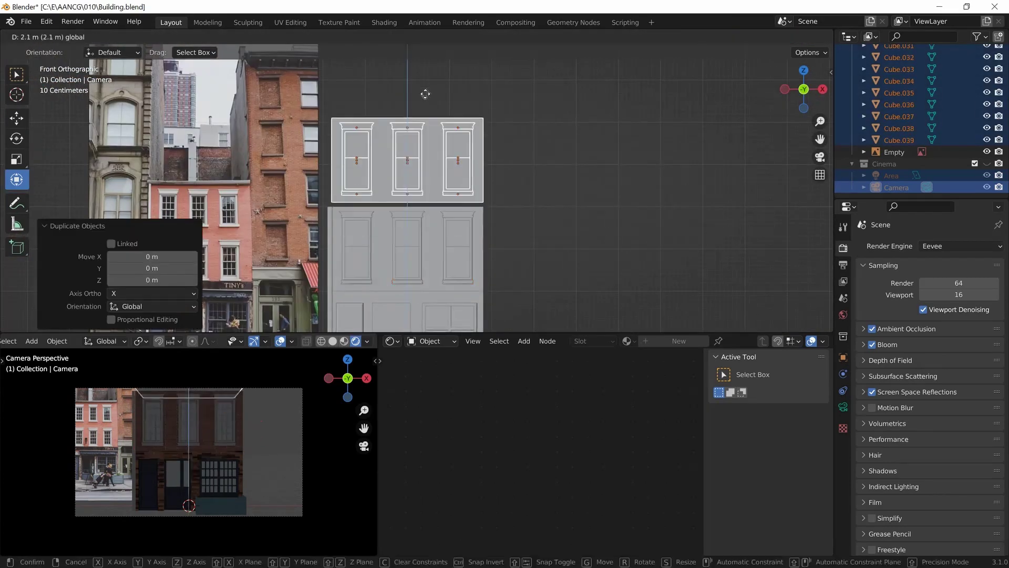
left_click(352, 245)
scroll(458, 255, "down", 3)
middle_click_drag(458, 254, 554, 213)
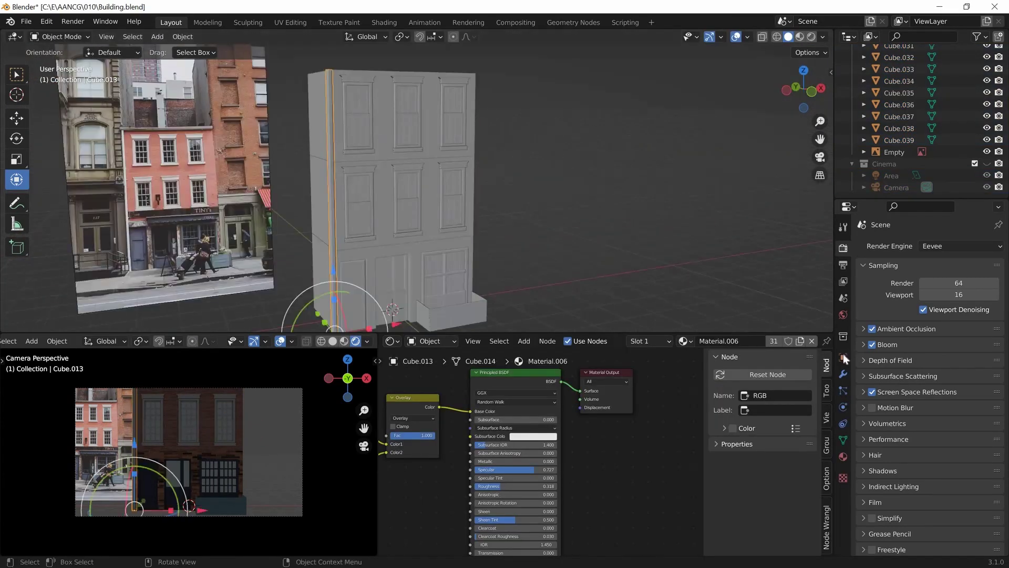
- Add a cube and stretch it into a flat slab across the building width
key("KP_1")
key("shift+a")
left_click(615, 219)
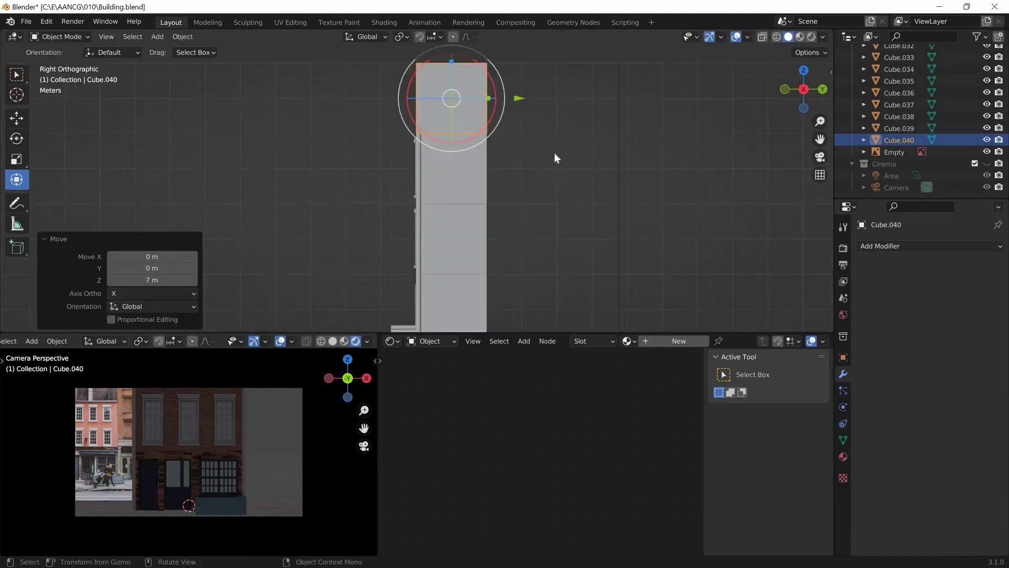
scroll(591, 181, "up", 2)
key("x")
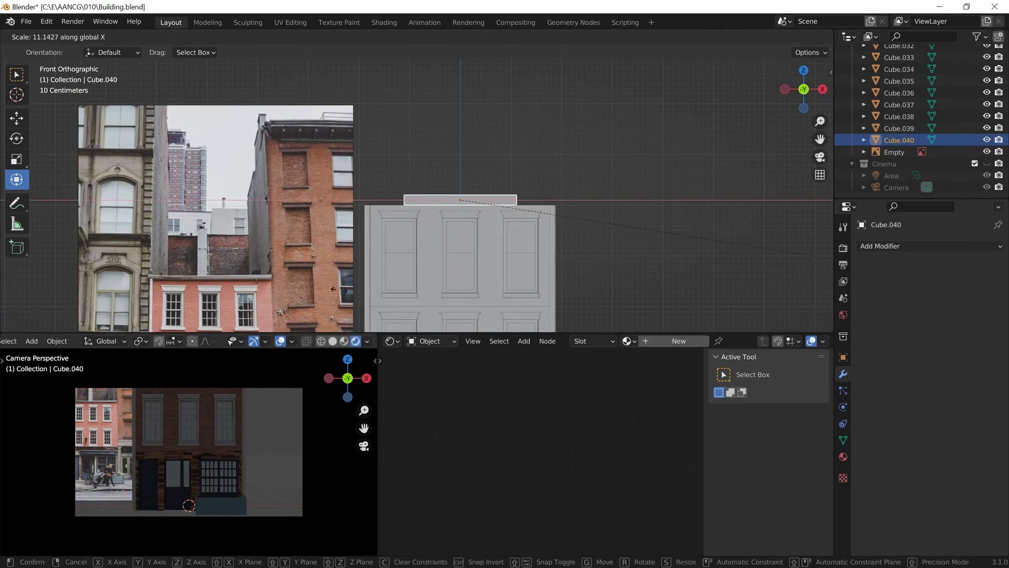
left_click(240, 84)
- Position the slab on top of the building, moved forward to the facade and scaled
key("Tab")
scroll(437, 140, "up", 3)
left_click(448, 217)
key("Tab")
key("KP_3")
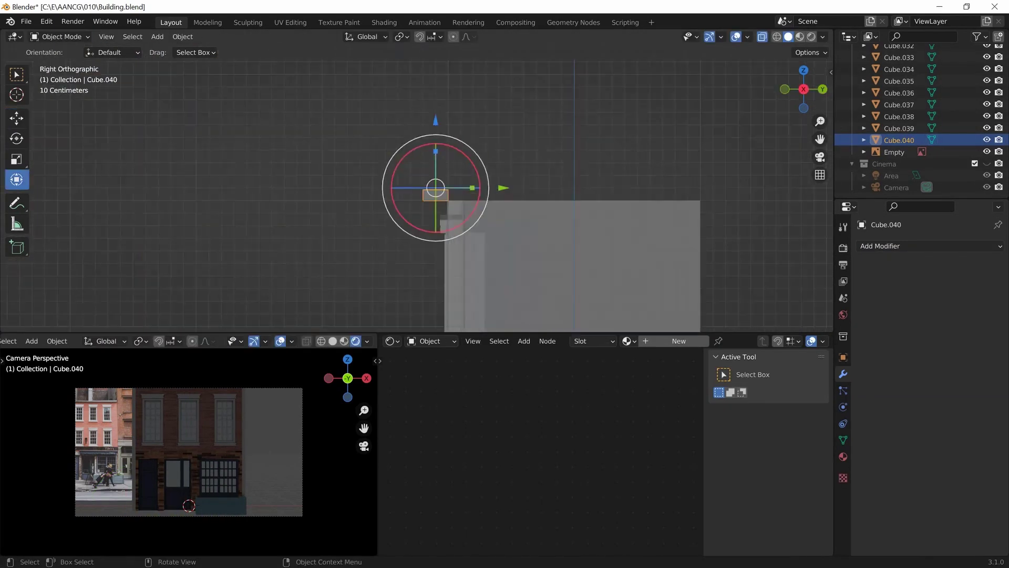
left_click(581, 196)
key("KP_1")
left_click(523, 215)
scroll(523, 214, "down", 1)
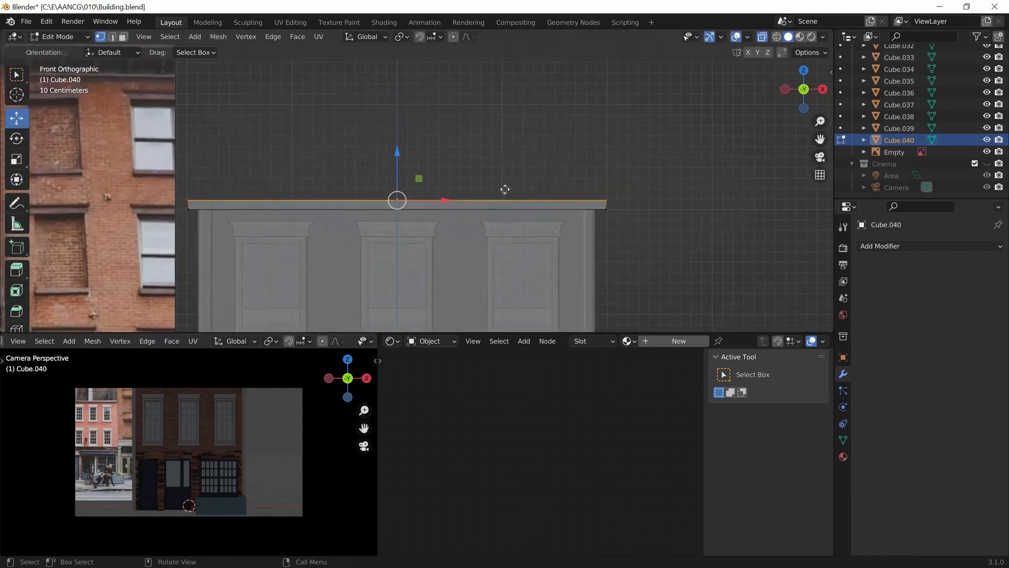
- Extrude and widen the slab's top face into an overhanging cornice, then render the building
key("Tab")
key("e")
key("Escape")
key("s")
left_click(559, 170)
key("Tab")
scroll(567, 229, "down", 2)
middle_click_drag(567, 229, 475, 218)
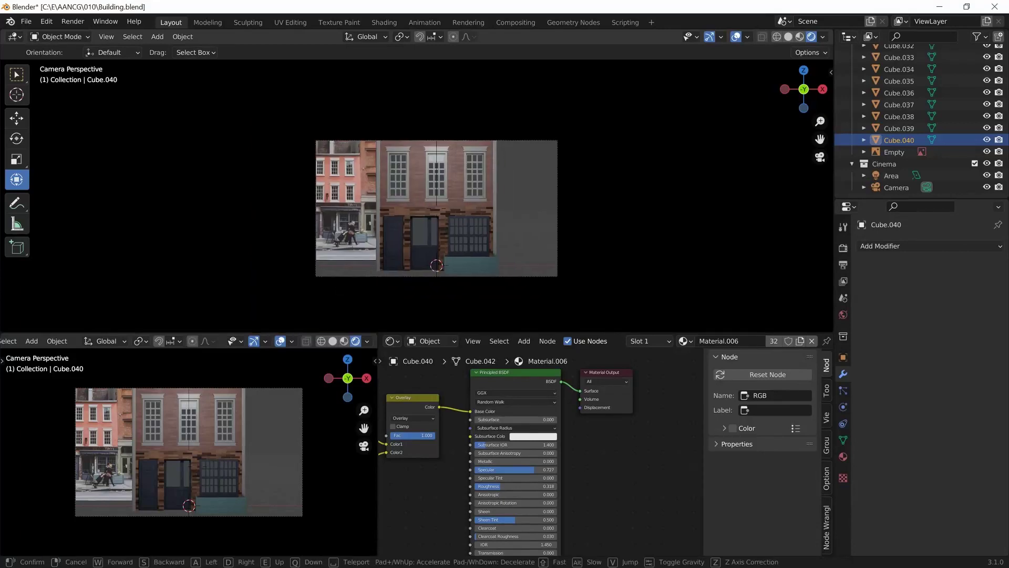
key("F12")
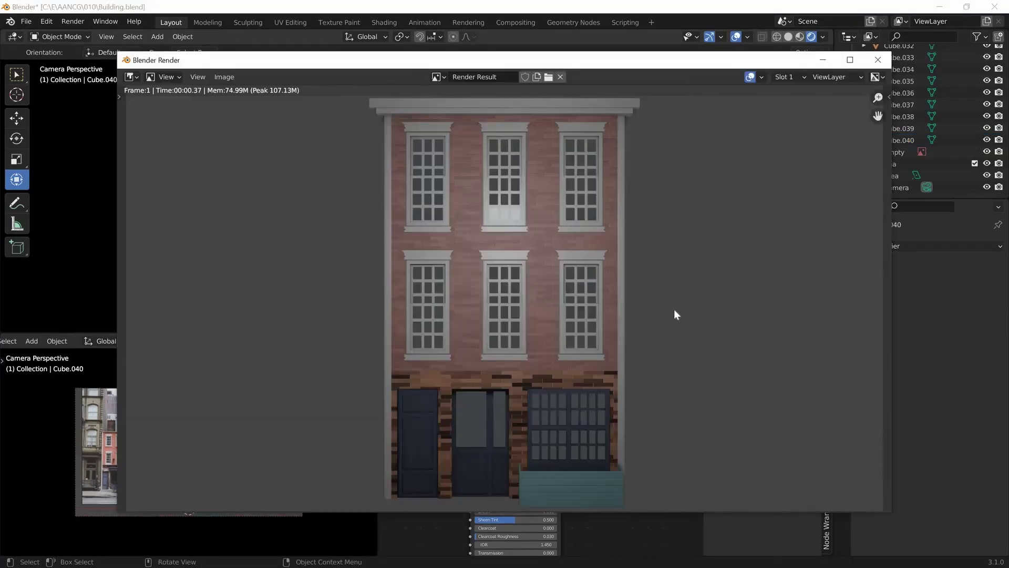
left_click(852, 66)
key("grave")
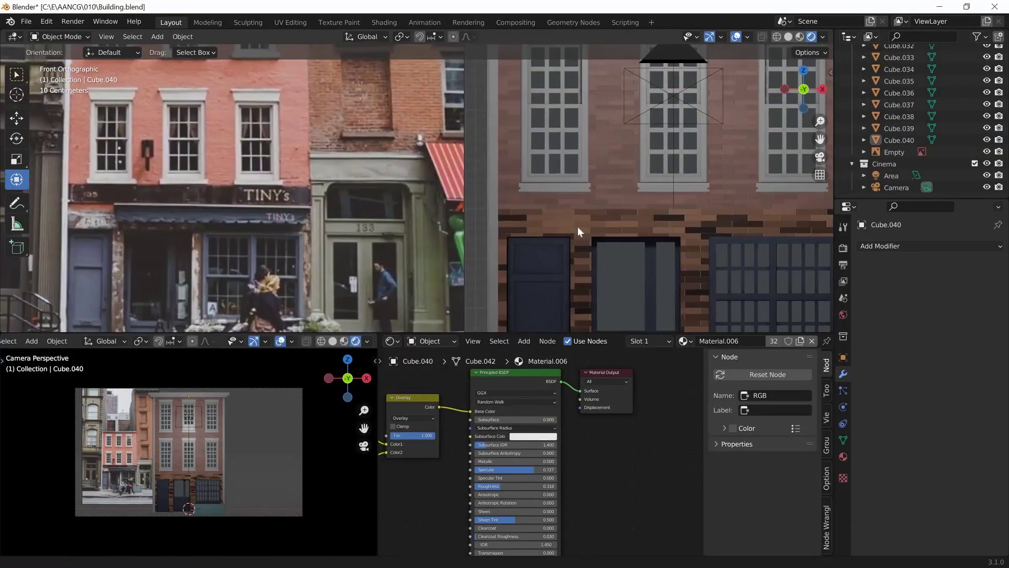
- Add a sign-board cube moved up 1.9 on Z and flattened to 0.2 height
key("shift+a")
left_click(575, 214)
type("gz1.90.2")
key("Return")
key("KP_3")
key("s")
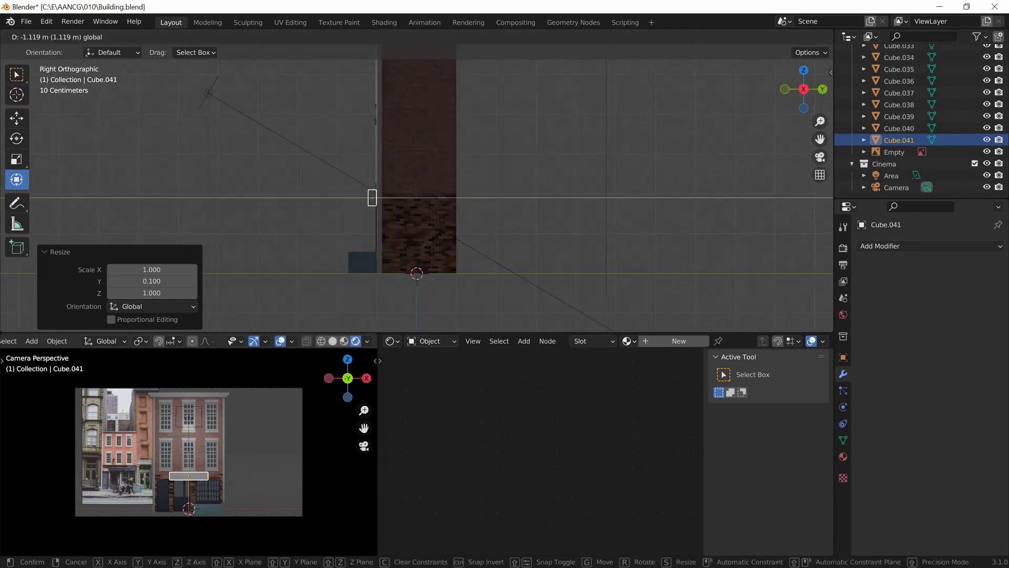
key("KP_1")
- Stretch the sign board across the storefront width and push it forward onto the facade
key("s")
key("x")
key("KP_3")
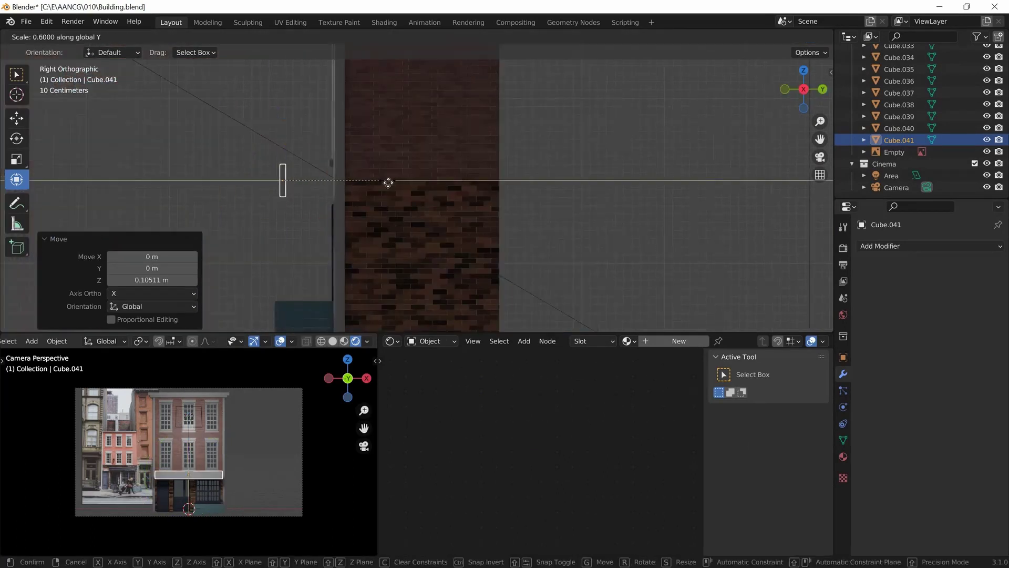
key("g")
key("y")
key("Return")
left_click(485, 138)
key("KP_1")
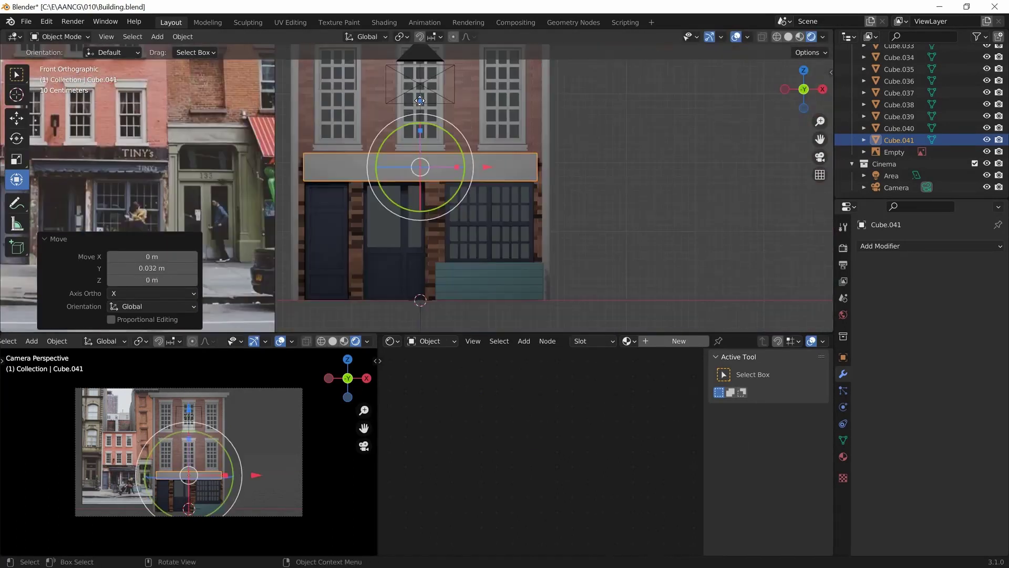
- Shrink the sign board's height slightly and check it from an angle
scroll(521, 163, "up", 2)
middle_click_drag(522, 163, 562, 219)
key("KP_1")
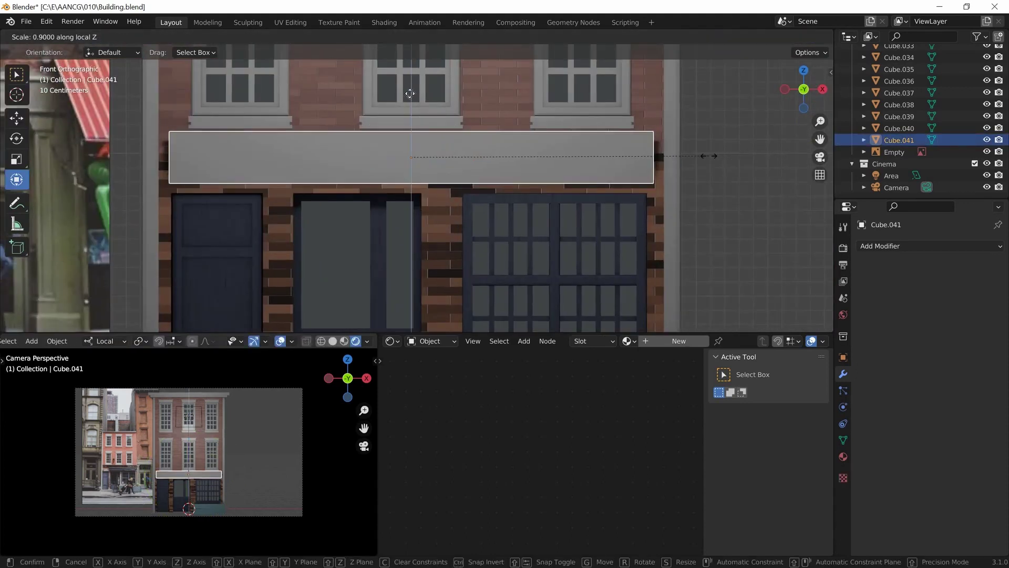
left_click(410, 94)
mouse_move(410, 94)
middle_mouse_down()
mouse_move(509, 191)
mouse_move(647, 185)
mouse_move(474, 206)
middle_mouse_up()
- Extrude the sign board's front face slightly outward
key("Tab")
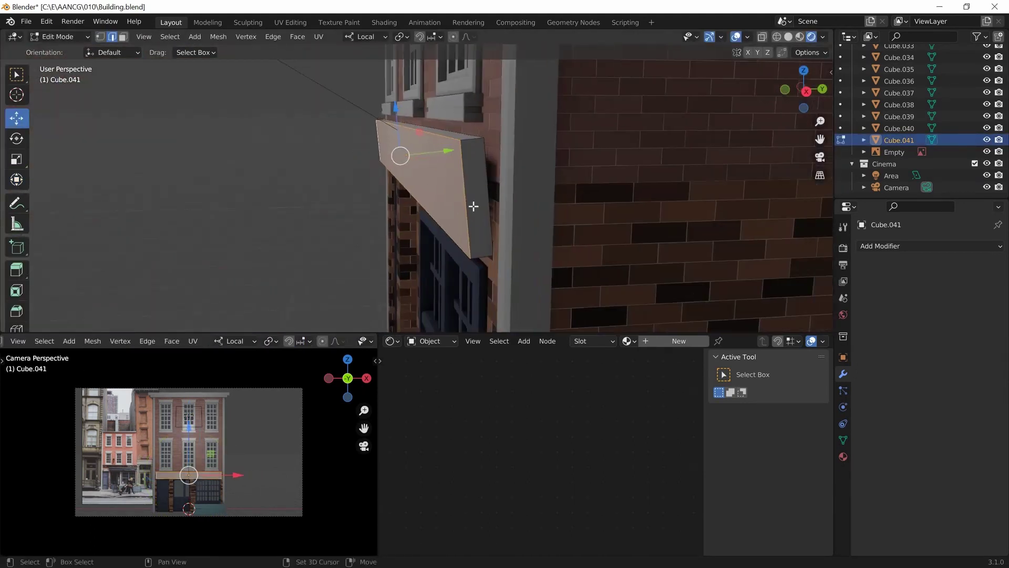
key("KP_1")
key("3")
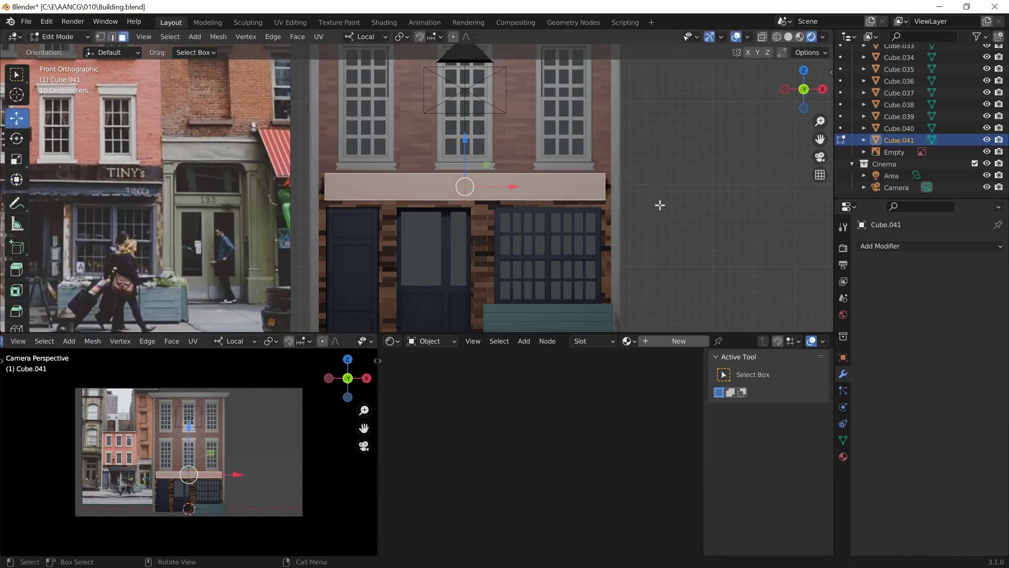
key("e")
left_click(495, 203)
mouse_move(495, 203)
middle_mouse_down()
mouse_move(507, 209)
mouse_move(370, 177)
mouse_move(526, 199)
middle_mouse_up()
scroll(370, 177, "up", 2)
key("Tab")
key("KP_1")
- Give the sign a new material with a dark base colour and close the render
left_click(669, 341)
left_click(532, 411)
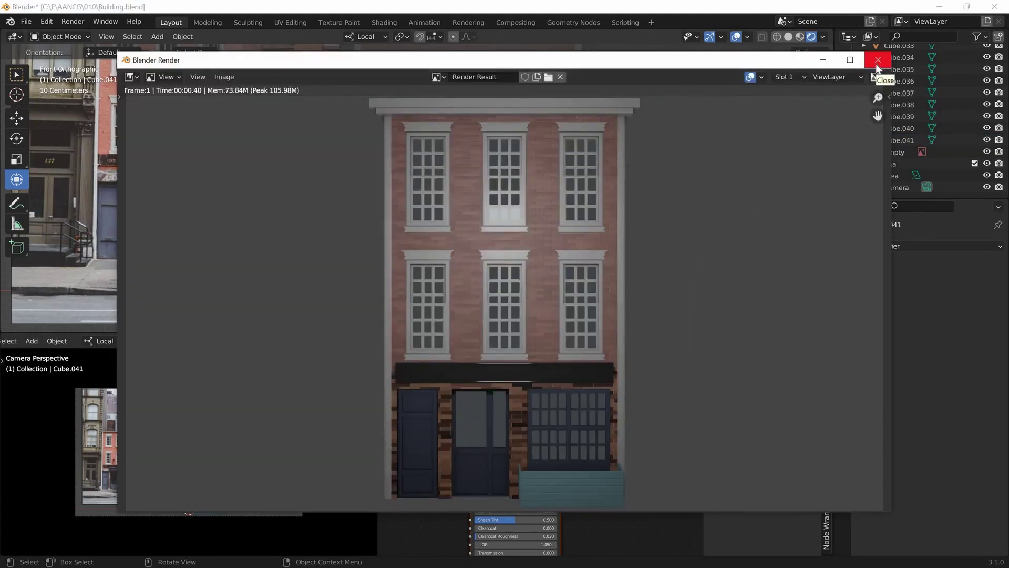
left_click(877, 65)
- Add a new cube and shrink it toward a small bar size
key("shift+a")
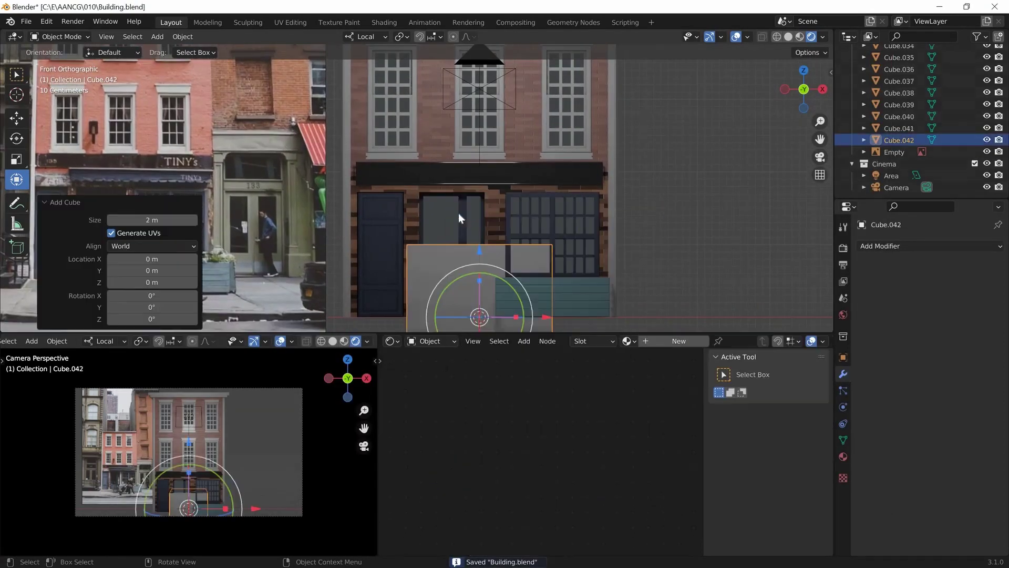
key("s")
key("KP_3")
key("g")
key("s")
key("7")
key("Escape")
key("KP_Decimal")
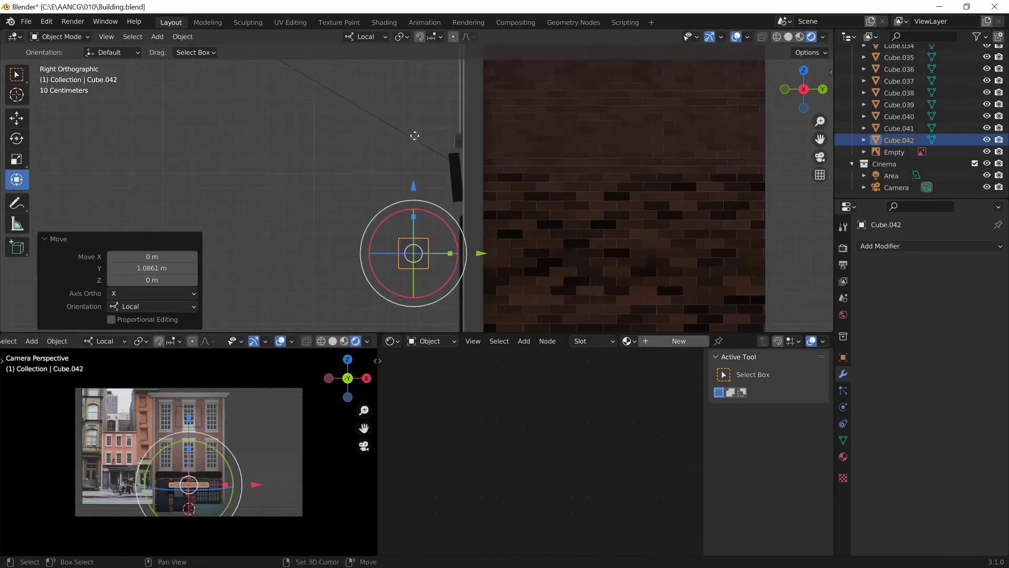
- Resize the bar by 0.56 and position it under the sign, checking front and side views
key("shift+x")
type(".56")
key("Return")
key("KP_1")
key("s")
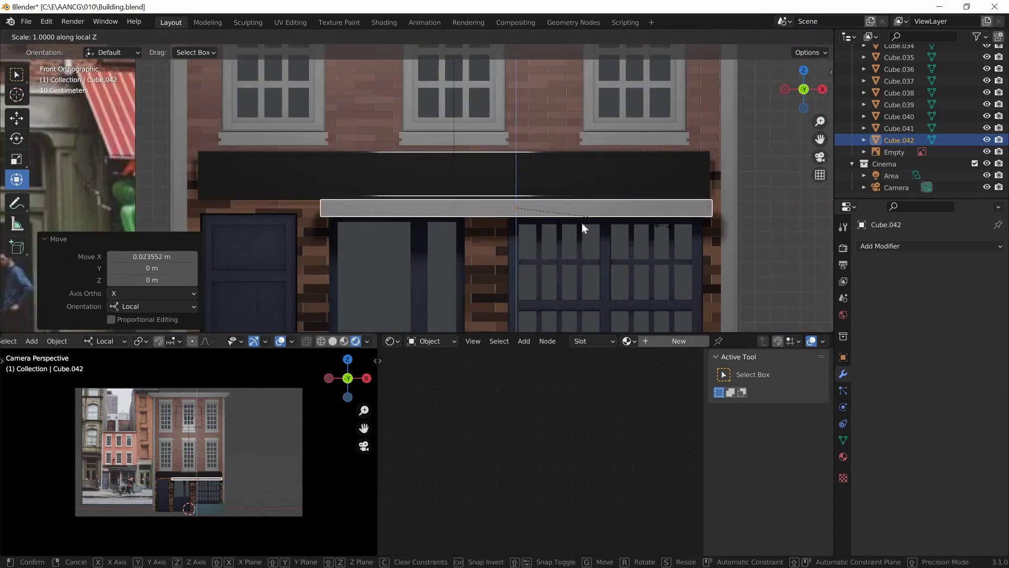
left_click(581, 222)
key("KP_3")
key("KP_1")
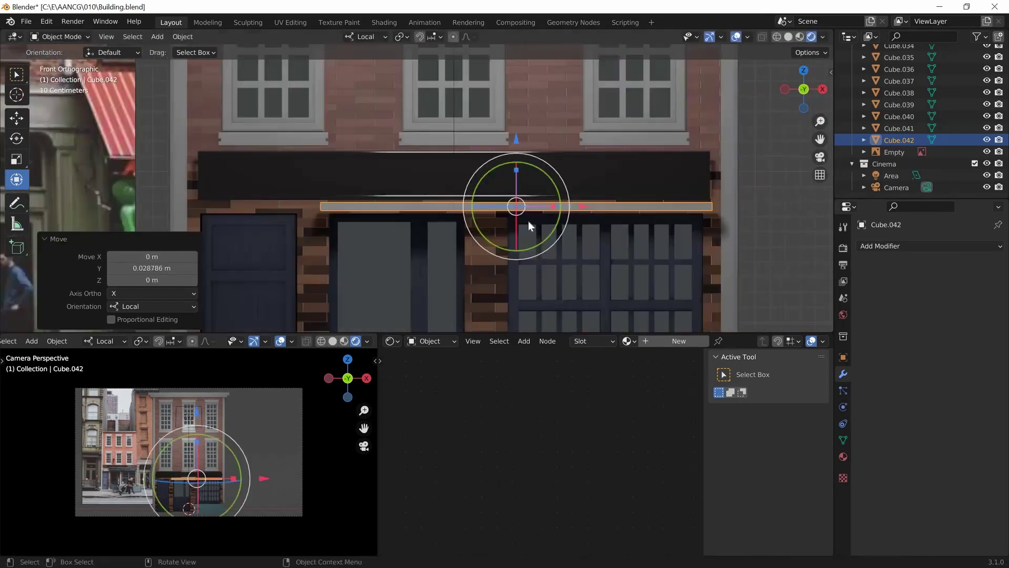
key("KP_3")
mouse_move(571, 188)
middle_mouse_down()
mouse_move(512, 246)
mouse_move(556, 207)
middle_mouse_up()
key("KP_1")
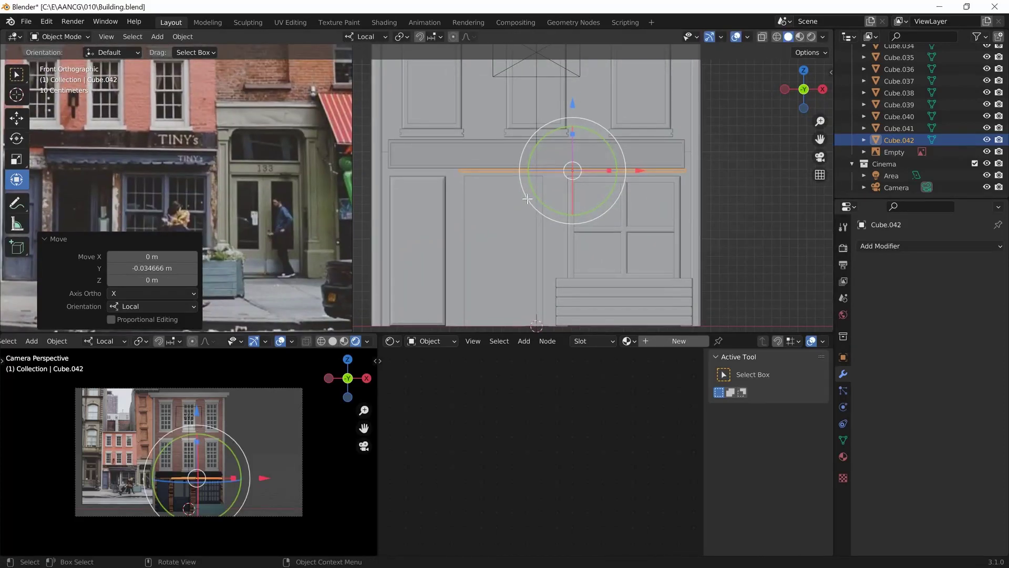
- Divide the bar into many segments with evenly spaced loop cuts along its length
key("Tab")
scroll(531, 174, "up", 2)
key("ctrl+r")
scroll(531, 170, "up", 5)
scroll(530, 171, "up", 3)
left_click(531, 171)
right_click(531, 171)
middle_click_drag(504, 229, 577, 273)
key("g")
key("g")
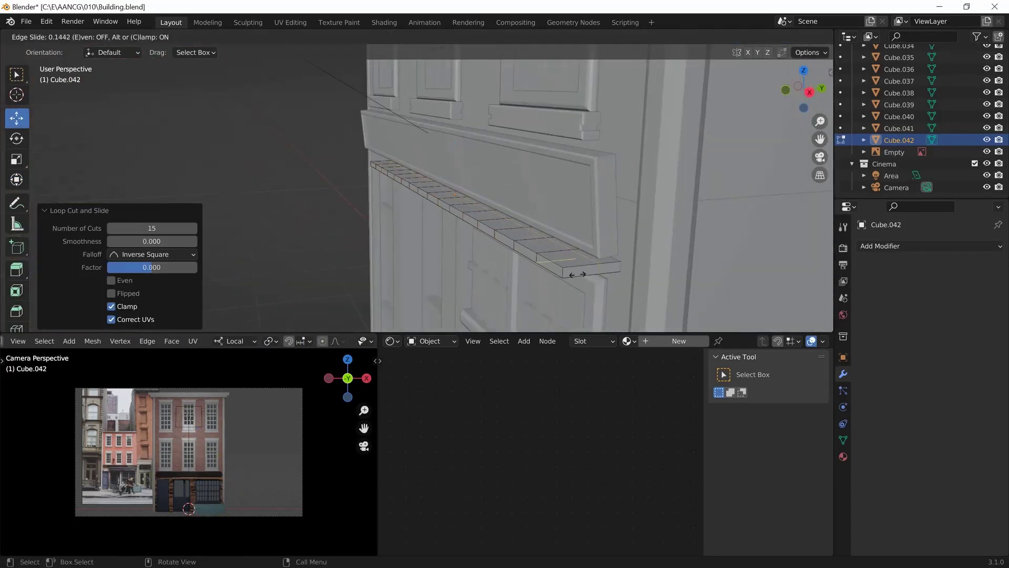
mouse_move(550, 179)
middle_mouse_down()
mouse_move(473, 210)
mouse_move(443, 260)
middle_mouse_up()
- Select the faces along the ledge and bevel them
key("3")
left_click(366, 173)
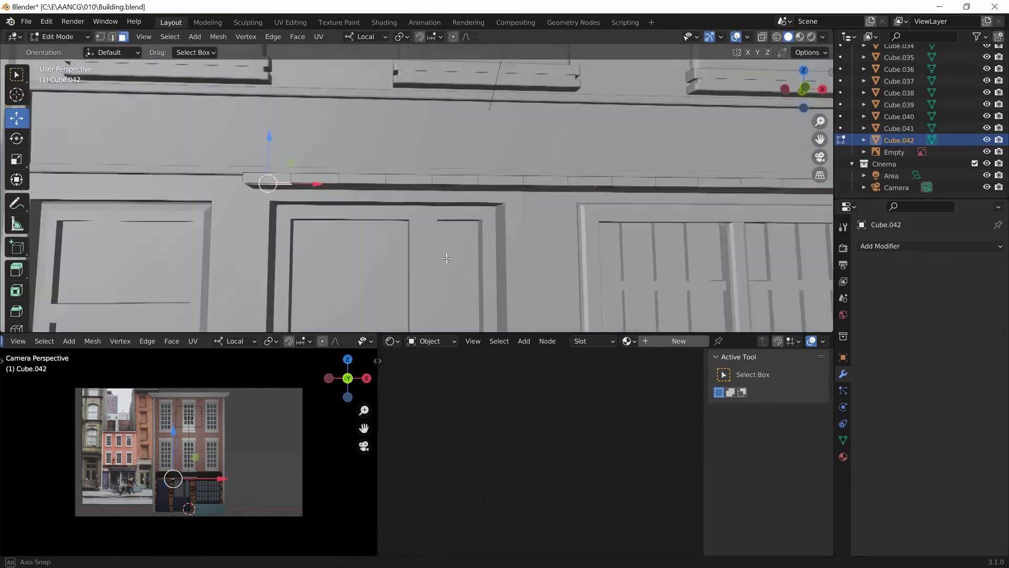
key("1")
key("KP_3")
middle_click_drag(584, 245, 378, 169)
key("3")
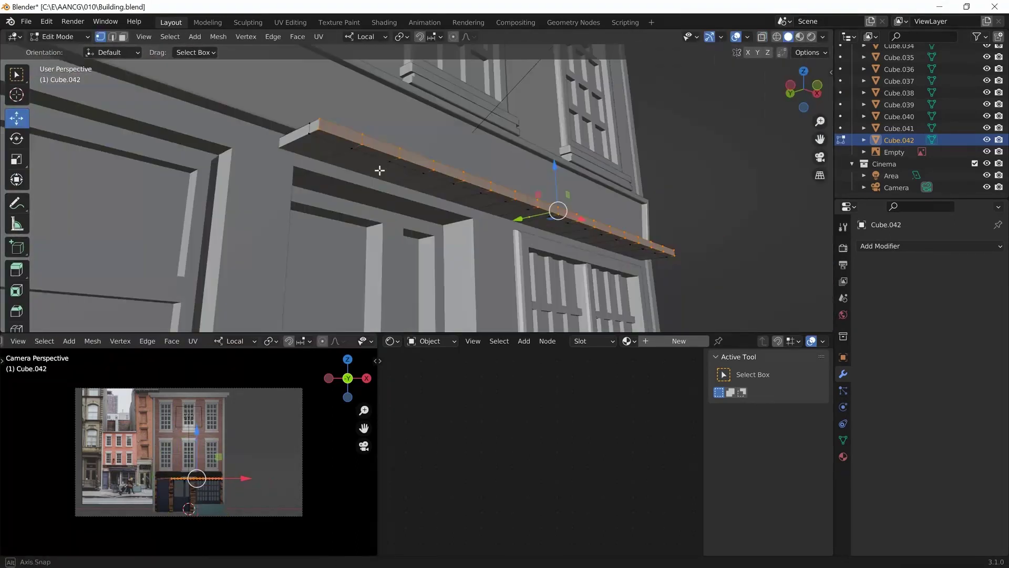
left_click(655, 243, "ctrl+shift")
key("KP_1")
key("ctrl+b")
mouse_move(543, 209)
middle_mouse_down()
mouse_move(540, 239)
mouse_move(487, 225)
mouse_move(509, 224)
mouse_move(434, 220)
middle_mouse_up()
left_click(547, 243)
key("Tab")
- Add three more centred loop cuts across the ledge, viewed with materials
scroll(509, 224, "down", 4)
key("z")
key("Tab")
key("KP_1")
key("ctrl+r")
scroll(306, 165, "up", 2)
left_click(307, 166)
right_click(307, 165)
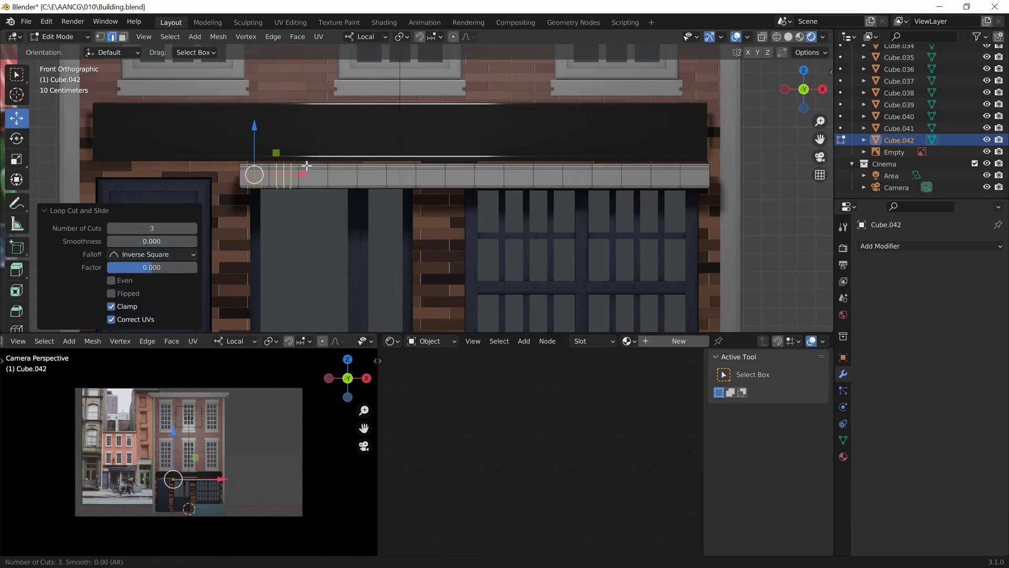
key("Tab")
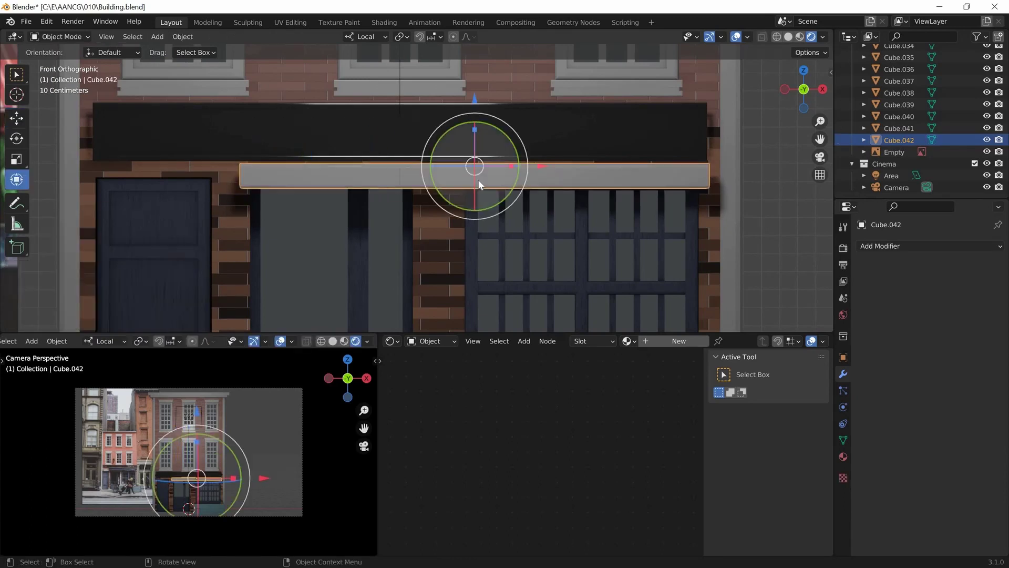
scroll(515, 241, "down", 3)
- Flatten the ledge to 0.7 on Z and nudge it slightly down under the sign
left_click_drag(515, 241, 544, 177)
scroll(544, 178, "up", 3)
type("sz0.7")
key("Return")
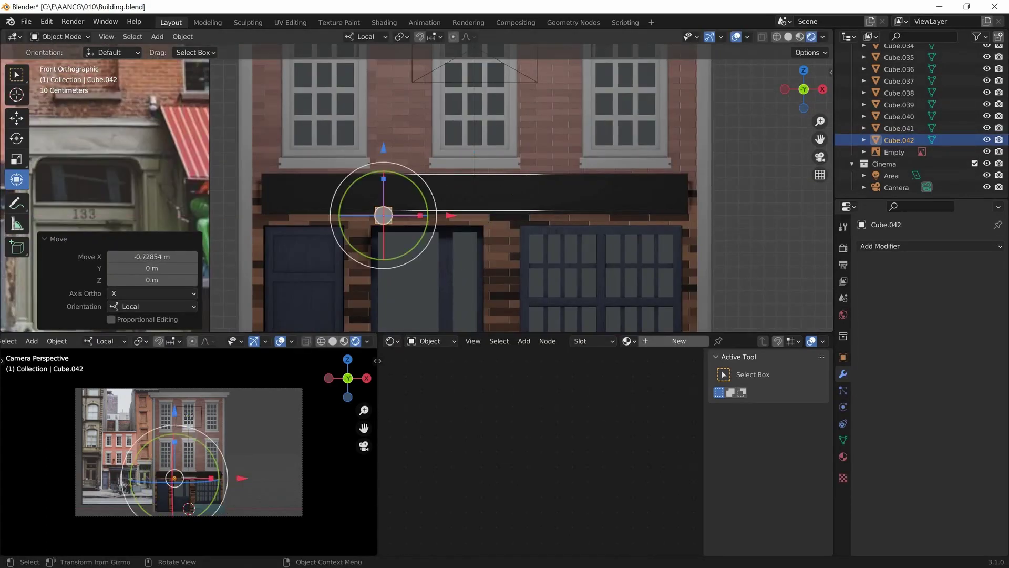
middle_click_drag(405, 210, 385, 196)
key("KP_3")
left_click_drag(384, 196, 384, 200)
key("KP_1")
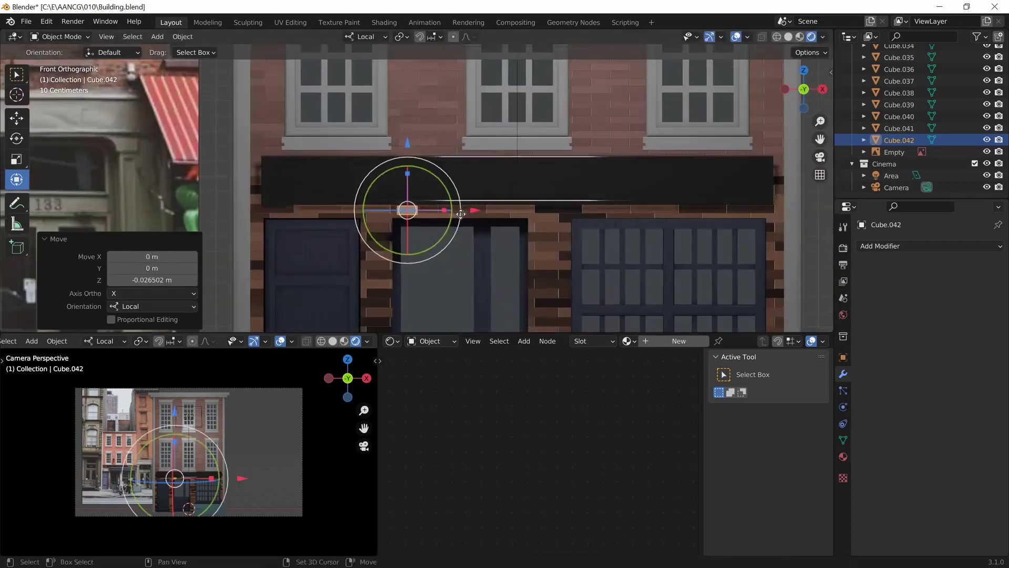
middle_click_drag(395, 247, 364, 191)
key("KP_1")
scroll(427, 255, "up", 3)
- Extrude the small block's face outward to form a slat
key("Tab")
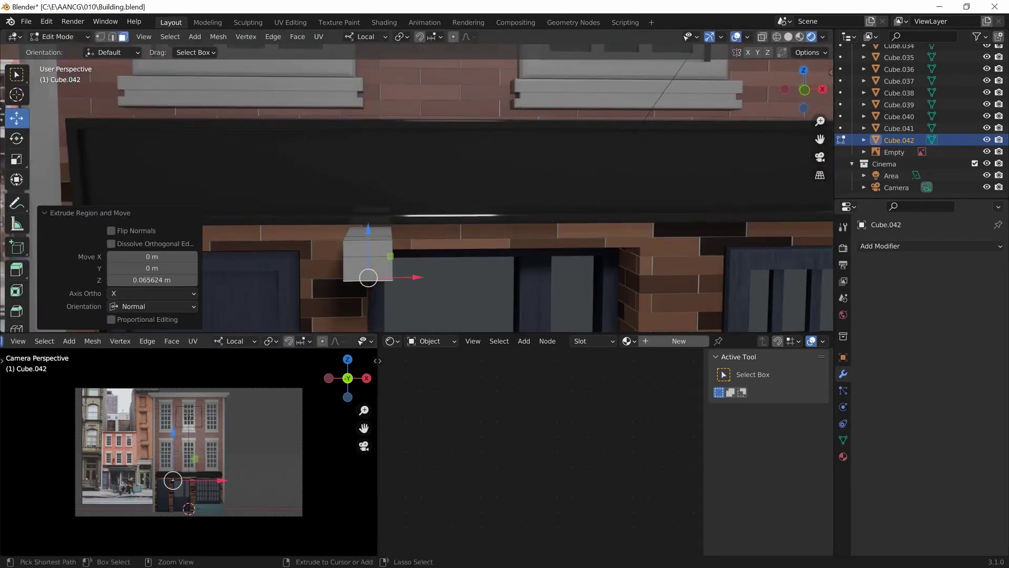
left_click(421, 223)
left_click(428, 212)
middle_click_drag(428, 212, 487, 241)
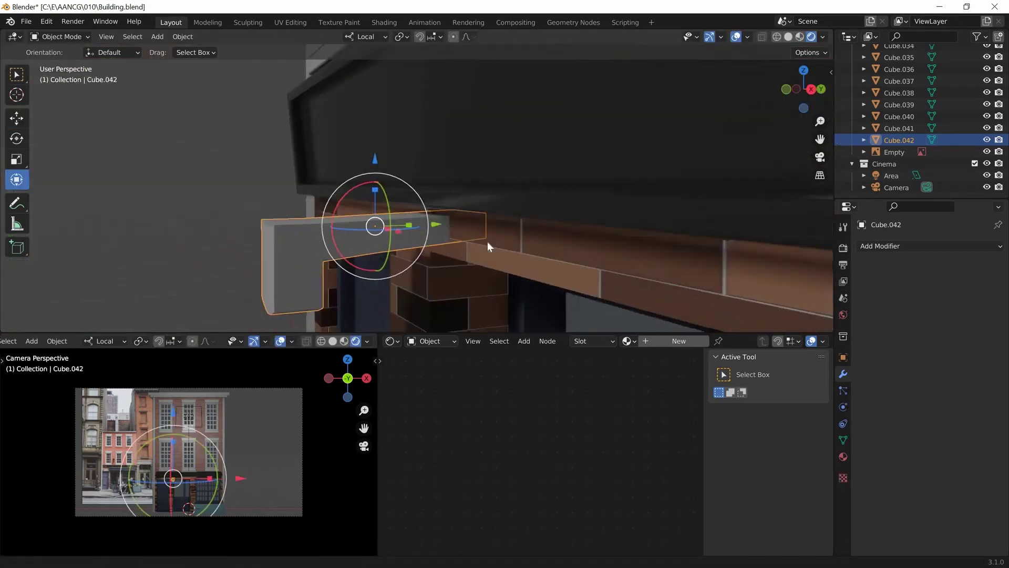
key("KP_3")
mouse_move(423, 221)
middle_mouse_down()
mouse_move(439, 232)
mouse_move(361, 201)
mouse_move(444, 264)
mouse_move(411, 261)
middle_mouse_up()
- Render the scene to check the arrayed awning, then save the file
key("Tab")
key("KP_1")
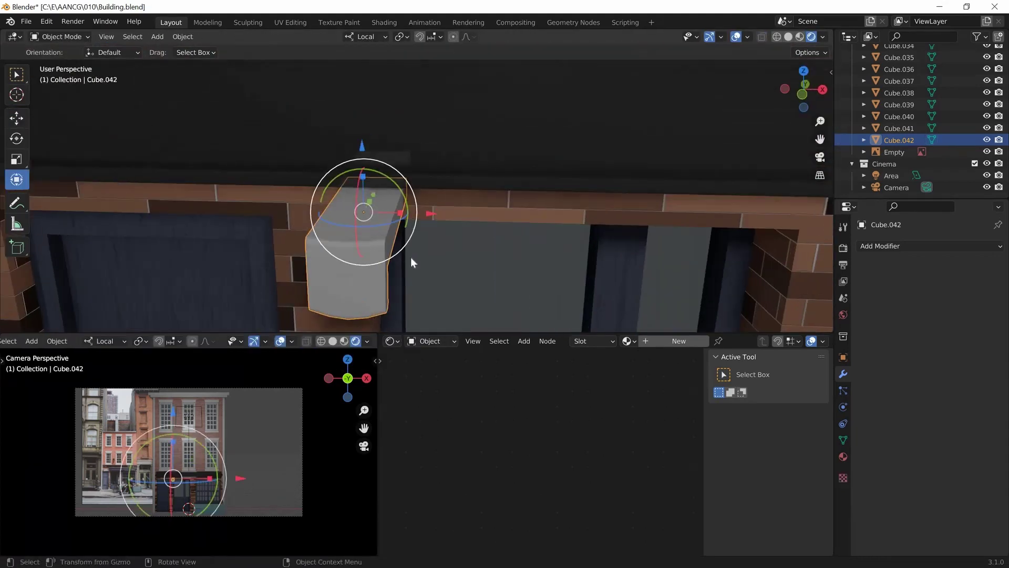
middle_click_drag(392, 221, 435, 223)
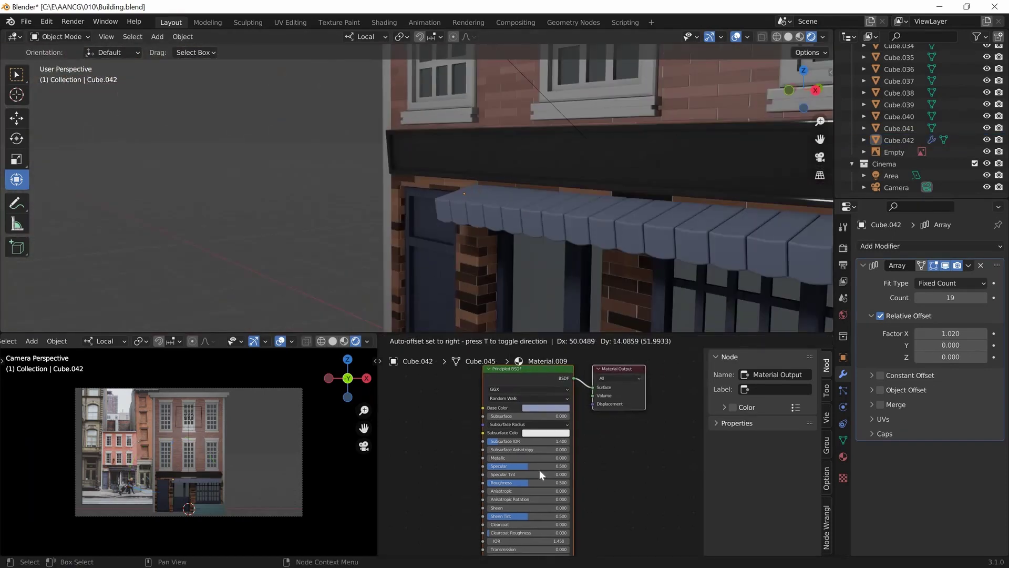
key("F12")
key("Escape")
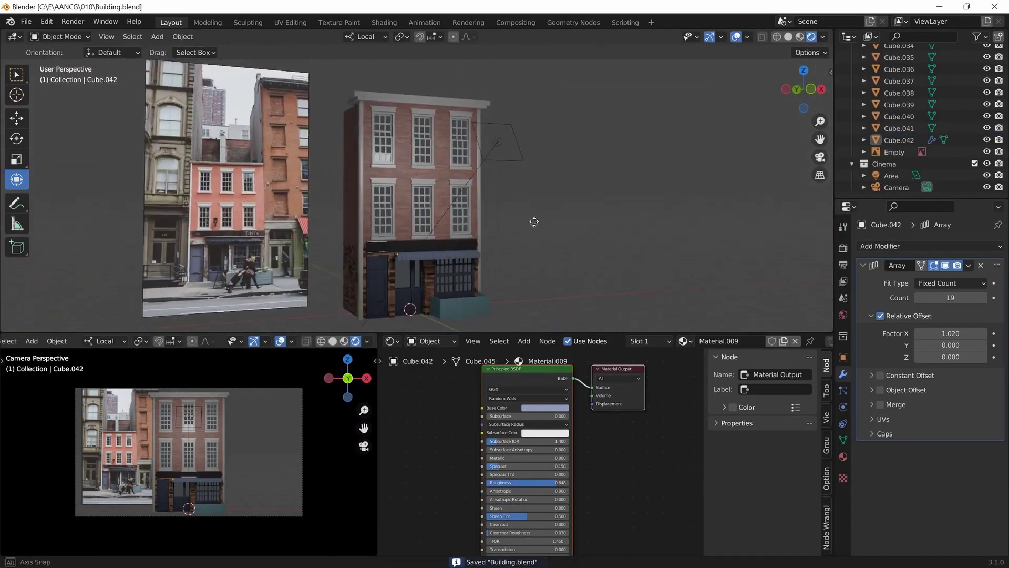
- Duplicate the area light and move the copy left along the X axis
key("KP_7")
key("g")
left_click(473, 209)
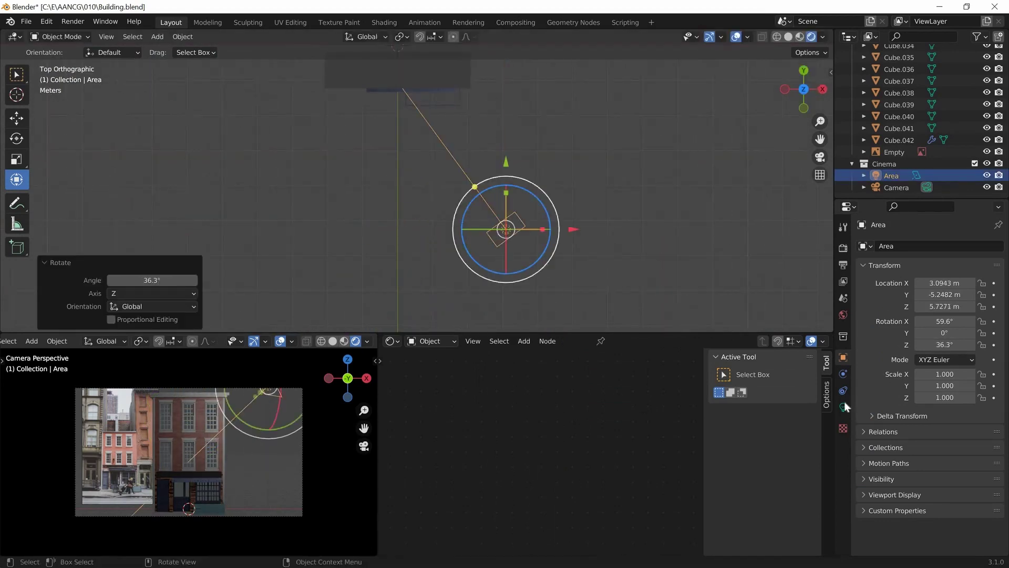
left_click(843, 407)
key("shift+d")
left_click_drag(379, 229, 341, 229)
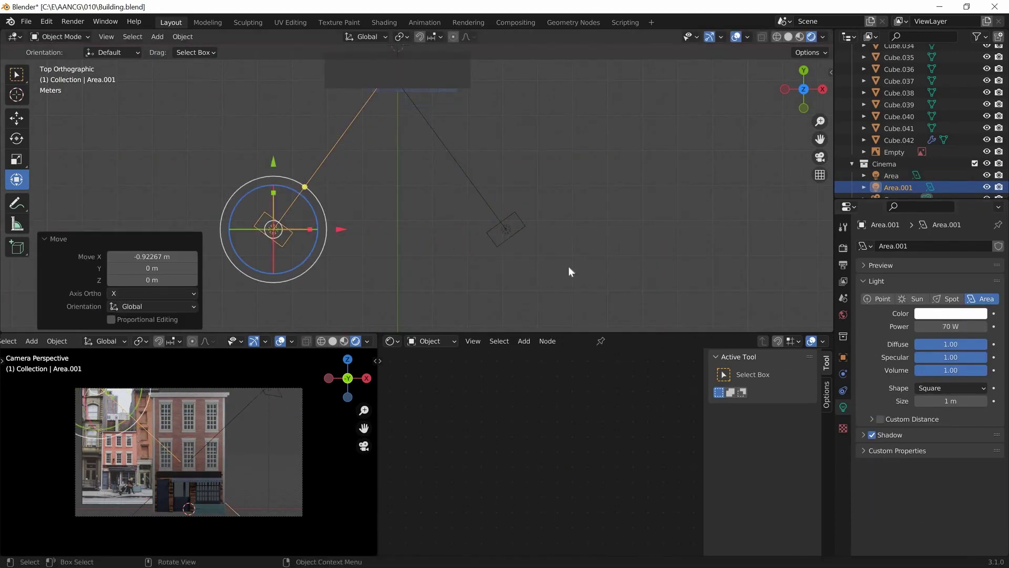
- Rotate the original area light in Local orientation toward the building and save
left_click(519, 137)
mouse_move(569, 266)
middle_mouse_down()
mouse_move(519, 137)
mouse_move(504, 232)
middle_mouse_up()
key("comma")
left_click(669, 196)
key("r")
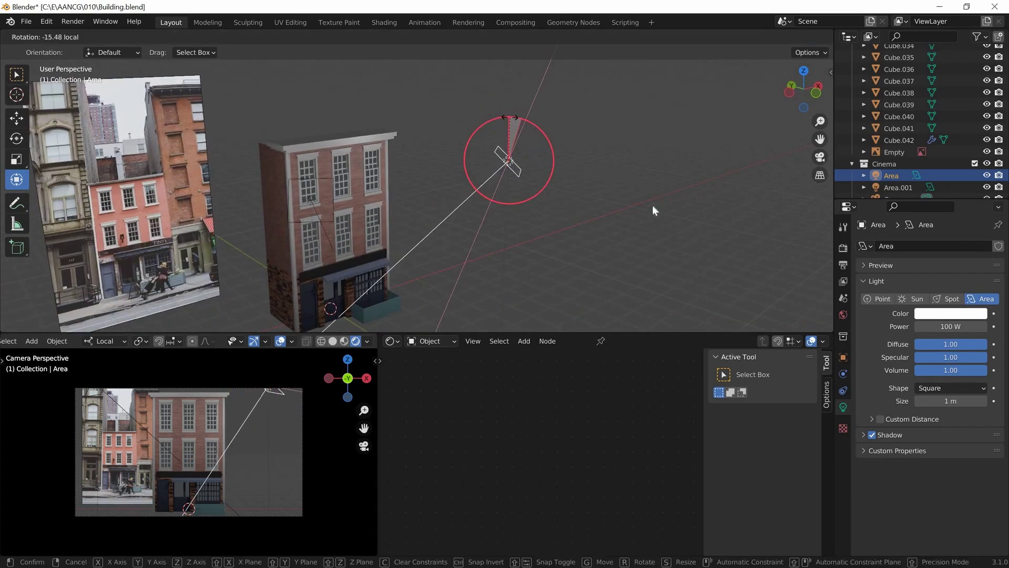
key("KP_1")
key("ctrl+s")
scroll(561, 242, "up", 2)
scroll(493, 177, "up", 2)
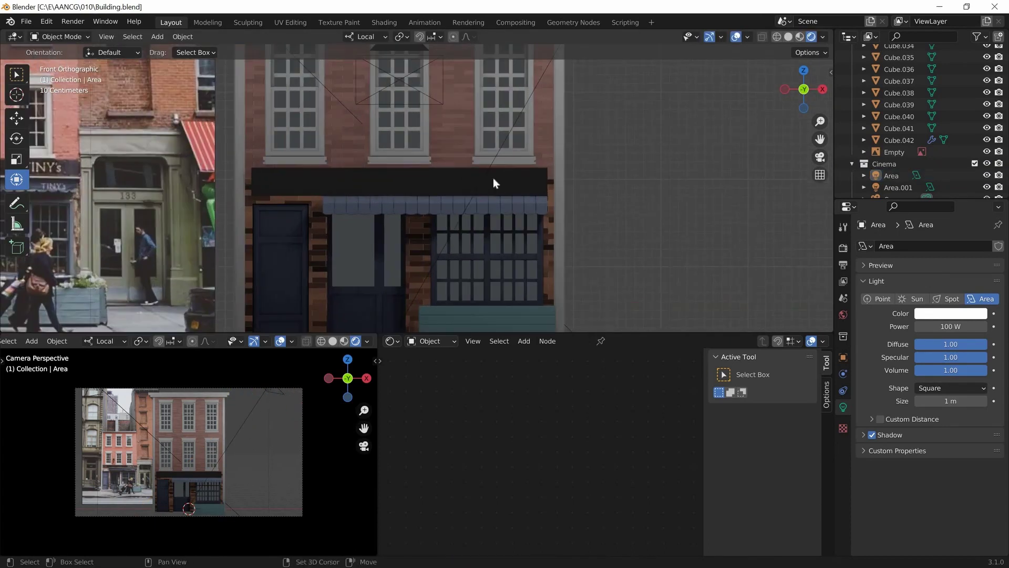
scroll(446, 178, "down", 2)
- Add a text object on the sign board and change its text to 135
key("shift+a")
left_click(415, 225)
middle_click_drag(464, 255, 464, 254)
key("KP_1")
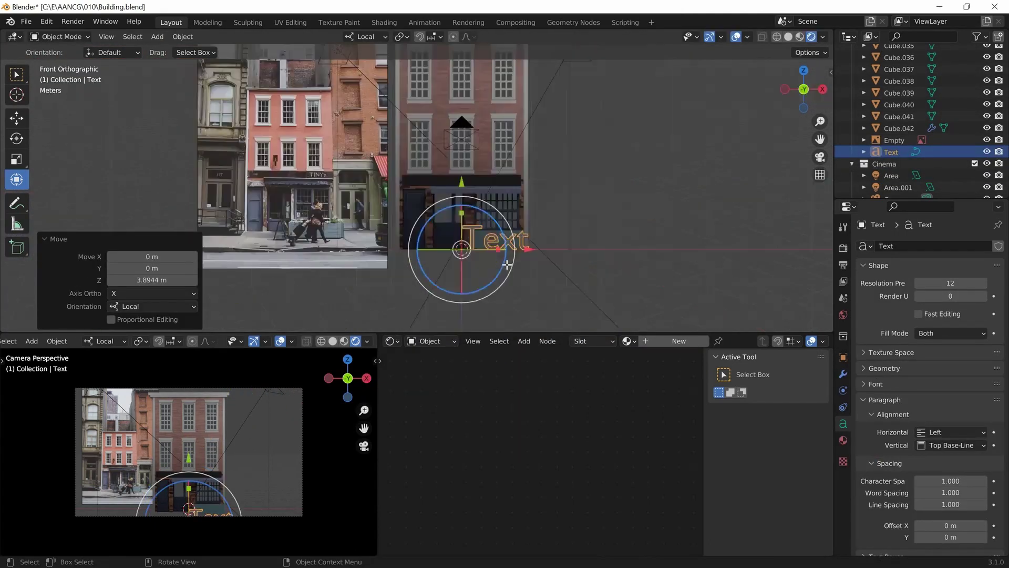
key("Tab")
key("BackSpace")
key("BackSpace")
key("BackSpace")
type("135")
key("Tab")
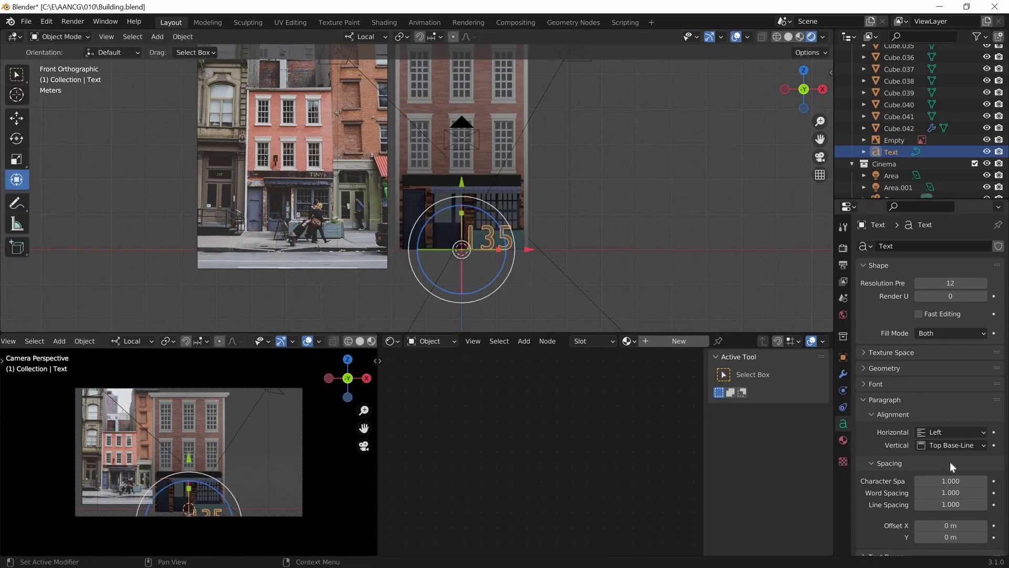
- Raise the text's Geometry Extrude value to thicken the 135 number
left_click(884, 368)
left_click(951, 385)
left_click_drag(950, 399, 988, 398)
middle_click_drag(526, 210, 667, 231)
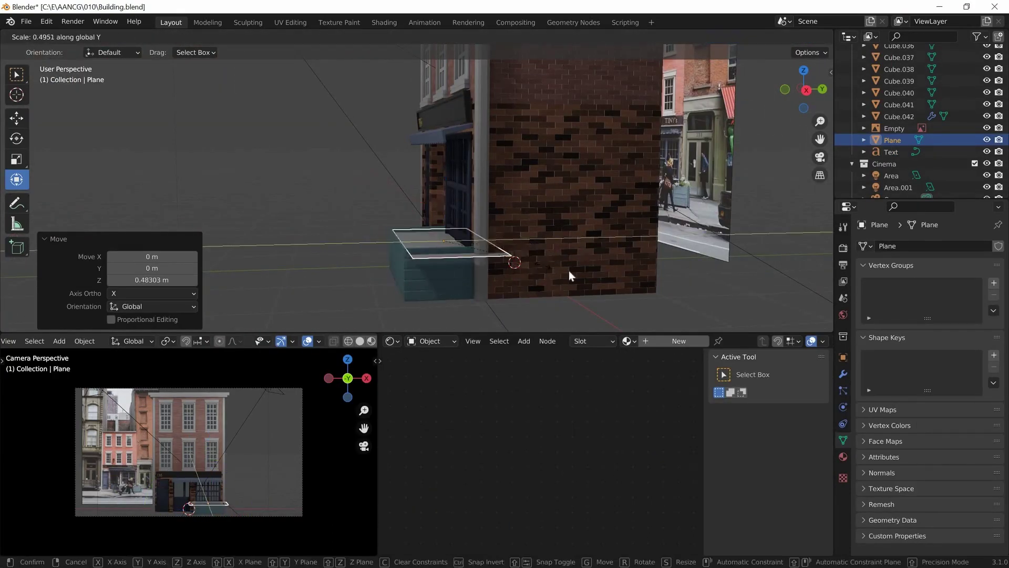
- Scale the plane along X to fit the planter's width
key("s")
key("x")
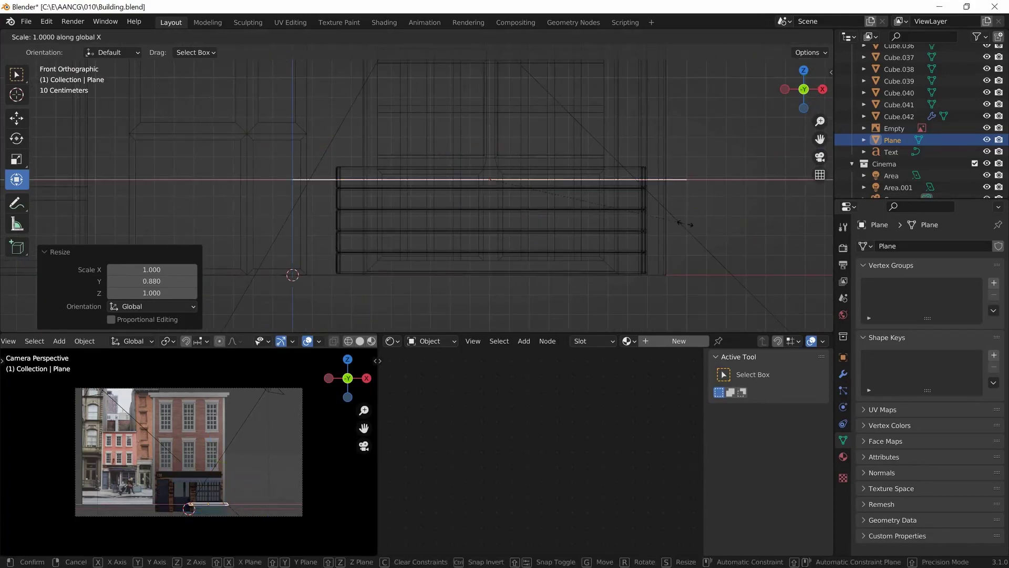
left_click(625, 225)
middle_click_drag(624, 225, 552, 225)
left_click(552, 226)
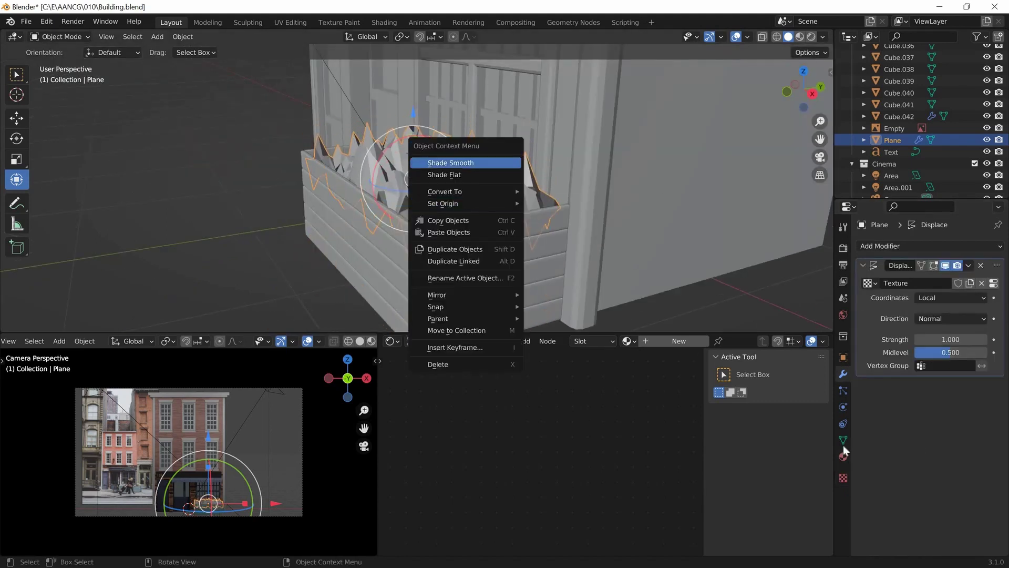
- Set the Displace modifier strength to 0.09 and the Clouds texture size to 0.43
left_click(843, 373)
left_click_drag(950, 339, 925, 338)
middle_click_drag(611, 251, 573, 173)
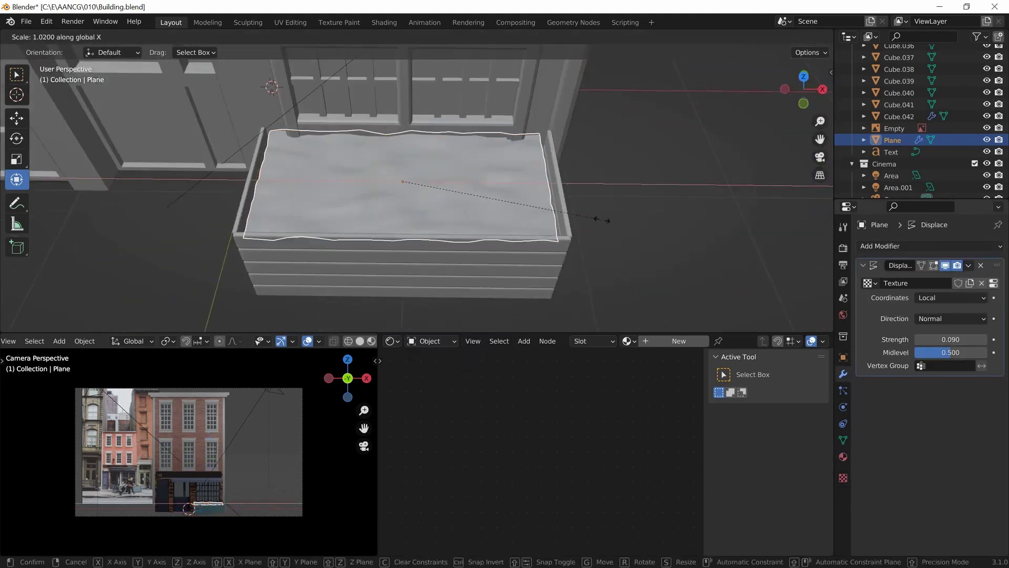
scroll(573, 178, "up", 3)
left_click(510, 182)
middle_click_drag(510, 182, 513, 137)
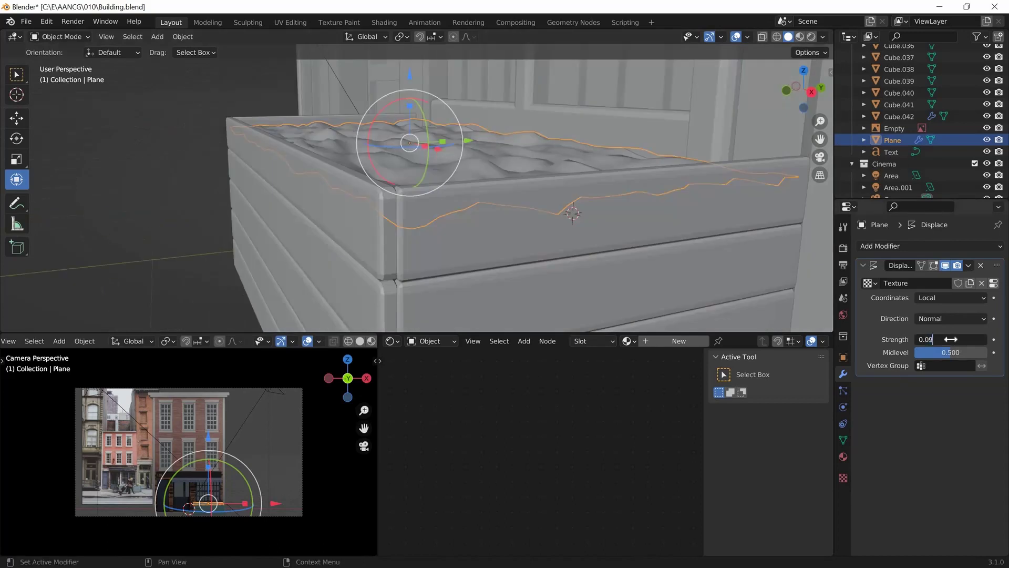
left_click(843, 477)
left_click_drag(950, 492, 972, 491)
scroll(783, 159, "down", 3)
- Give the soil plane a brown-red base colour
left_click(811, 37)
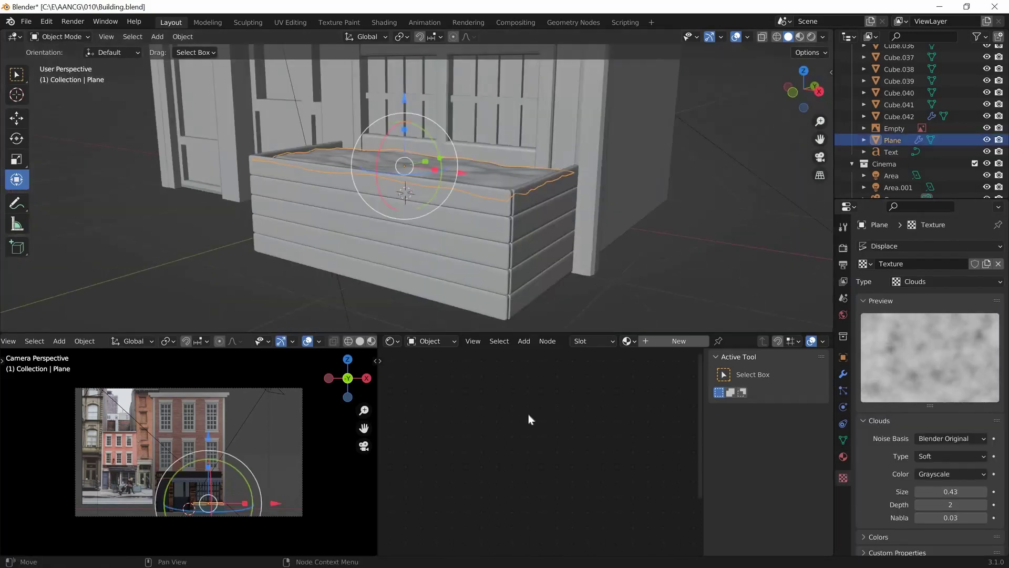
left_click(539, 411)
left_click(551, 351)
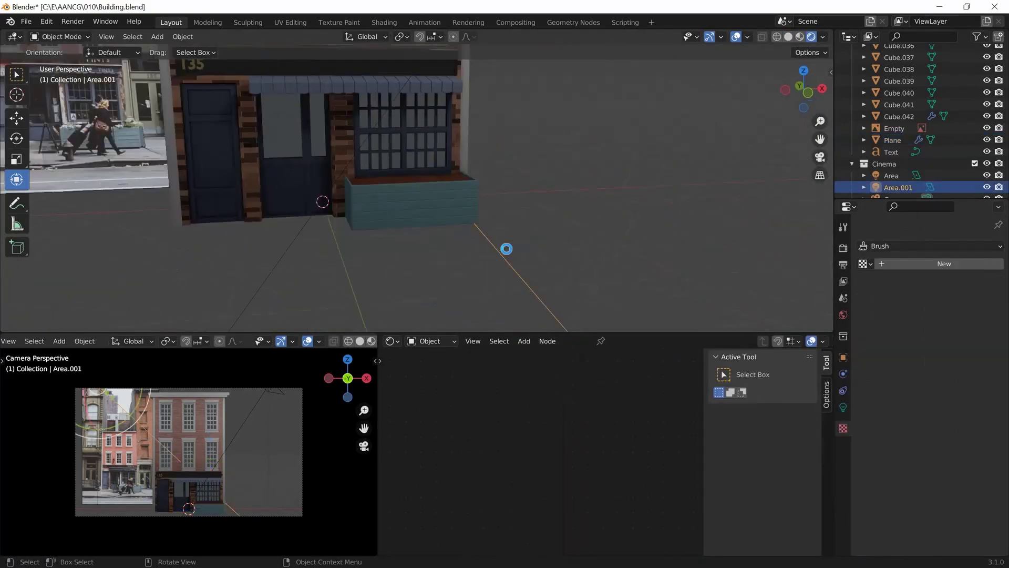
- Render to check the planter, then scale the slab to 12.2 along X and resize its depth
key("F12")
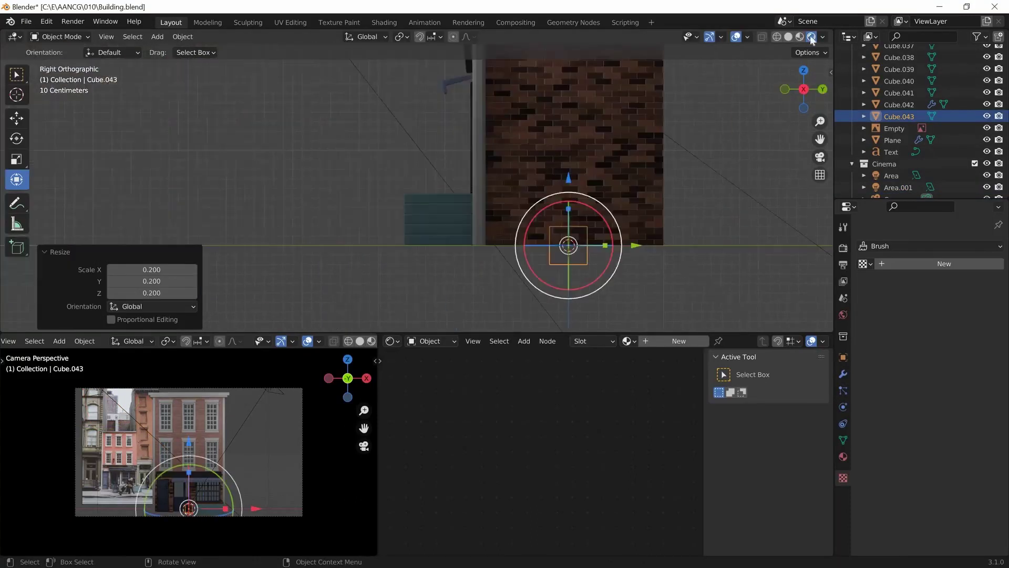
type("sx12.2")
key("Return")
key("s")
key("y")
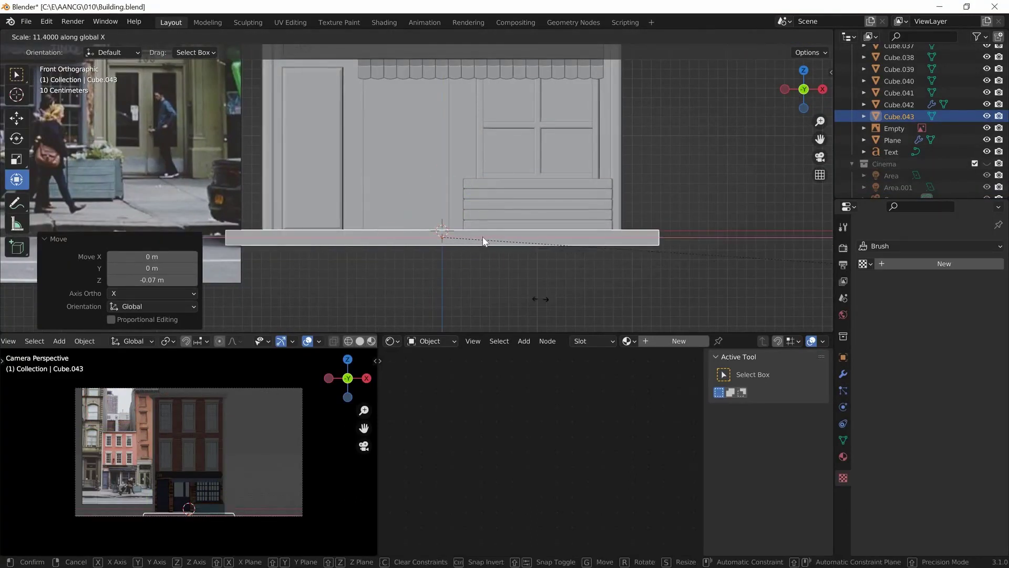
key("Return")
mouse_move(550, 233)
middle_mouse_down()
mouse_move(453, 217)
mouse_move(466, 279)
mouse_move(556, 230)
mouse_move(484, 199)
mouse_move(626, 197)
mouse_move(586, 163)
middle_mouse_up()
- Subdivide the slab into a tile grid, inset the tiles and sink them slightly
key("Tab")
key("2")
key("3")
left_click(588, 240)
key("g")
key("z")
key("Return")
key("Tab")
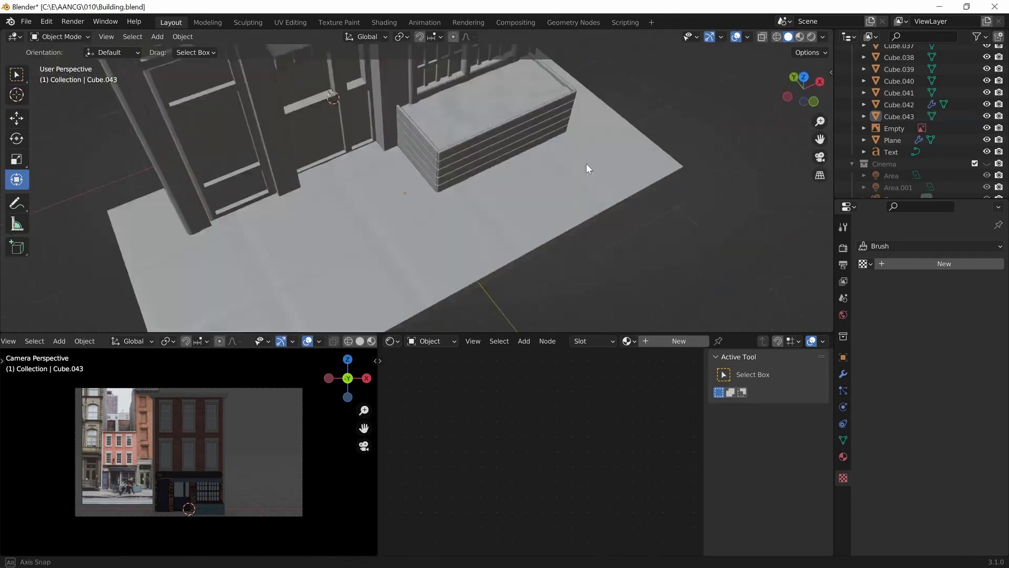
scroll(585, 163, "up", 2)
middle_click_drag(573, 332, 519, 214)
mouse_move(576, 333)
middle_mouse_down()
mouse_move(551, 207)
mouse_move(440, 261)
middle_mouse_up()
- Add a new cube in front view and move it along X toward the sidewalk
key("KP_1")
key("shift+a")
left_click(430, 147)
key("g")
key("x")
left_click(587, 232)
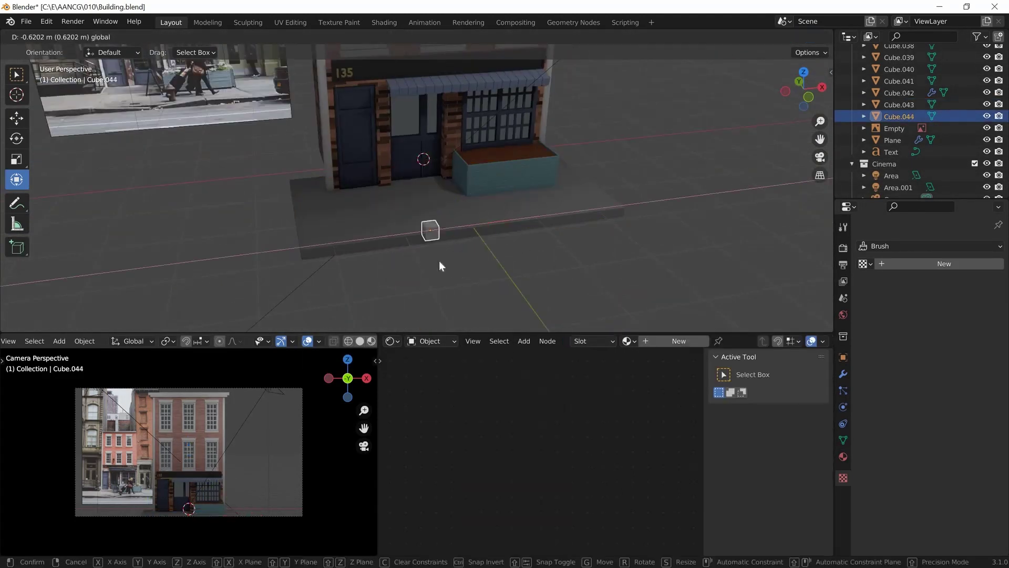
key("KP_1")
scroll(470, 125, "up", 3)
scroll(470, 124, "down", 3)
middle_click_drag(469, 125, 574, 257)
- Scale the cube to 0.5 depth along Y and place it at the sidewalk edge
key("s")
key("y")
key("0")
key("period")
key("5")
key("Return")
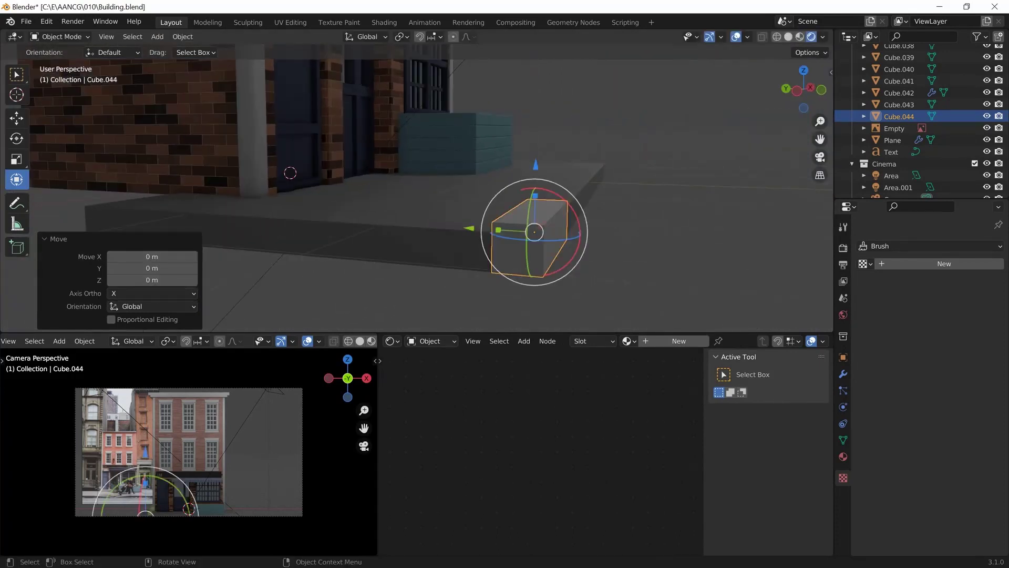
key("g")
left_click(639, 280)
mouse_move(487, 227)
middle_mouse_down()
mouse_move(491, 242)
mouse_move(519, 226)
middle_mouse_up()
- Round and flatten the curb block's edges, then frame the selected curb in view
key("Escape")
key("Tab")
key("s")
key("z")
key("Tab")
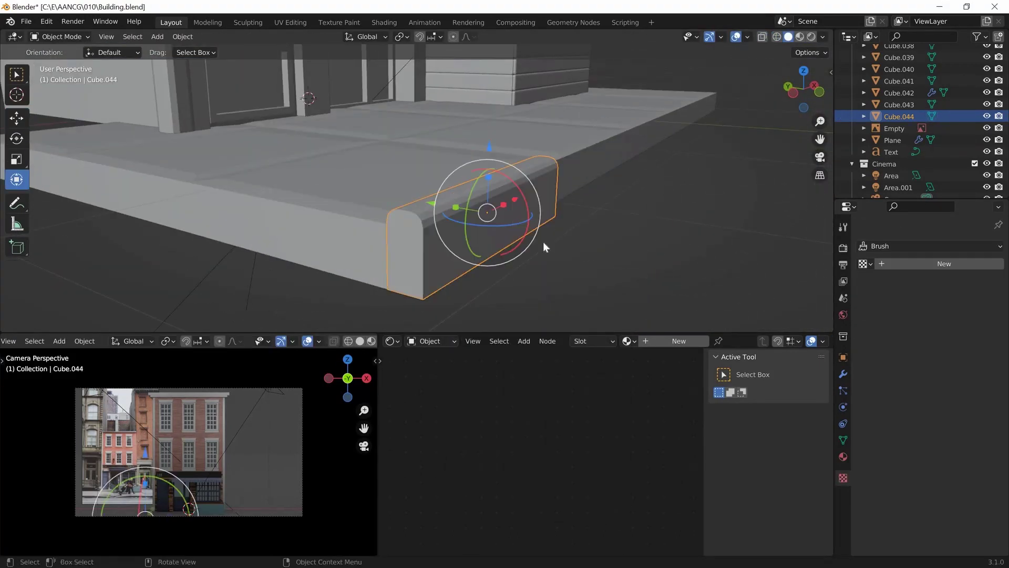
scroll(544, 242, "down", 4)
key("grave")
left_click(525, 248)
- Give the curb block an Array modifier with count 3 and duplicate the curb row
left_click(843, 374)
left_click(930, 246)
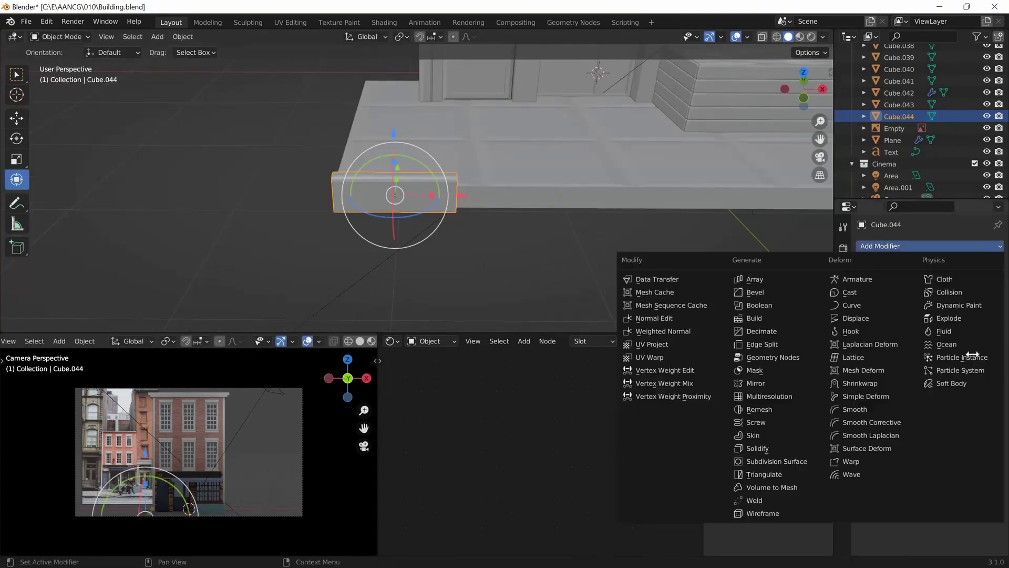
left_click(750, 277)
mouse_move(532, 219)
middle_mouse_down()
mouse_move(561, 276)
mouse_move(380, 201)
mouse_move(623, 222)
mouse_move(465, 270)
middle_mouse_up()
key("shift+d")
right_click(379, 200)
key("KP_1")
scroll(379, 201, "up", 3)
- Frame the whole building through the scene camera and render it
key("KP_1")
key("Home")
key("KP_0")
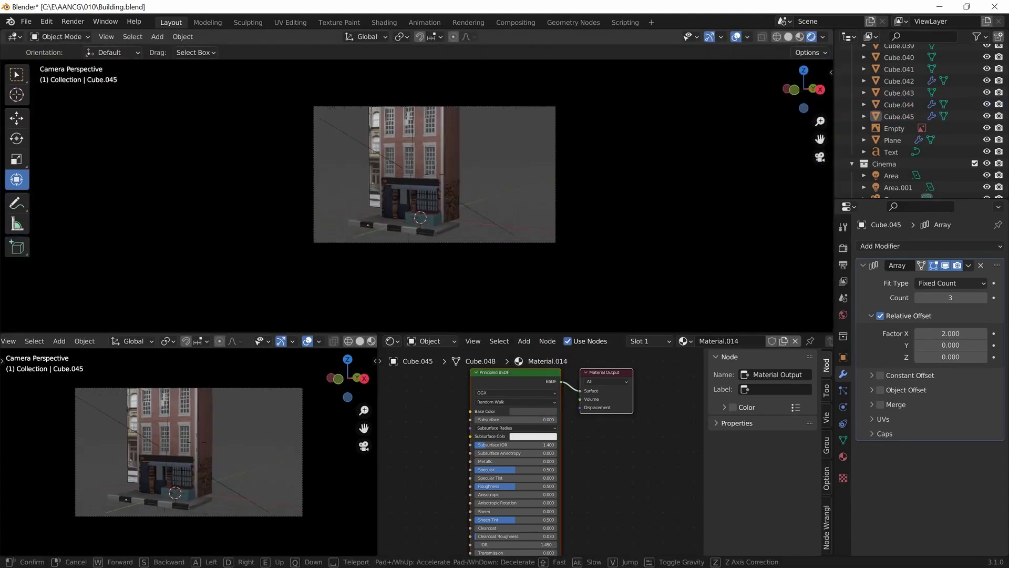
key("shift+grave")
left_click(434, 227)
key("F12")
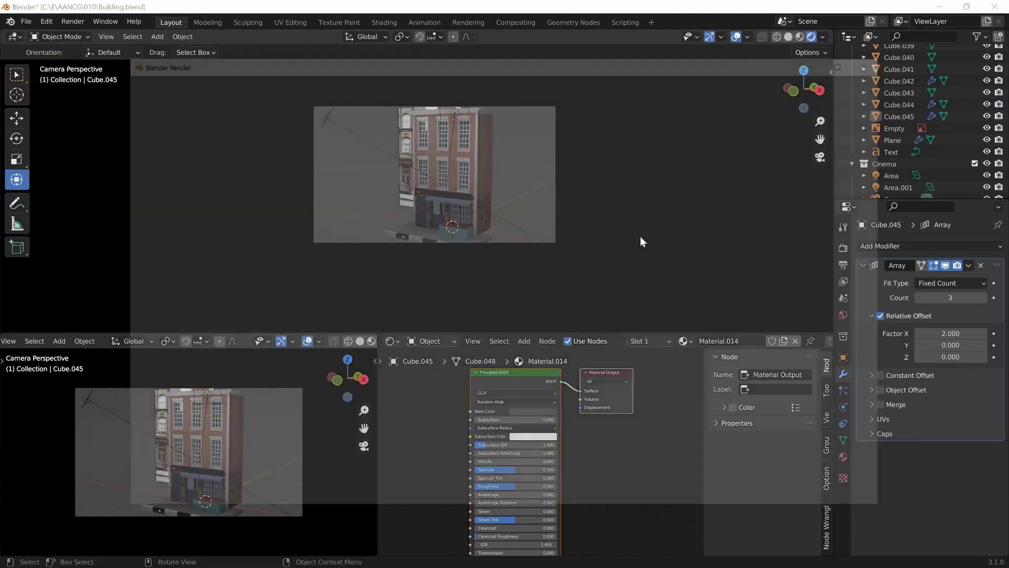
key("Escape")
- In side view, duplicate a trim piece, scale it 0.3 along Y, position it, and render
key("KP_3")
key("shift+d")
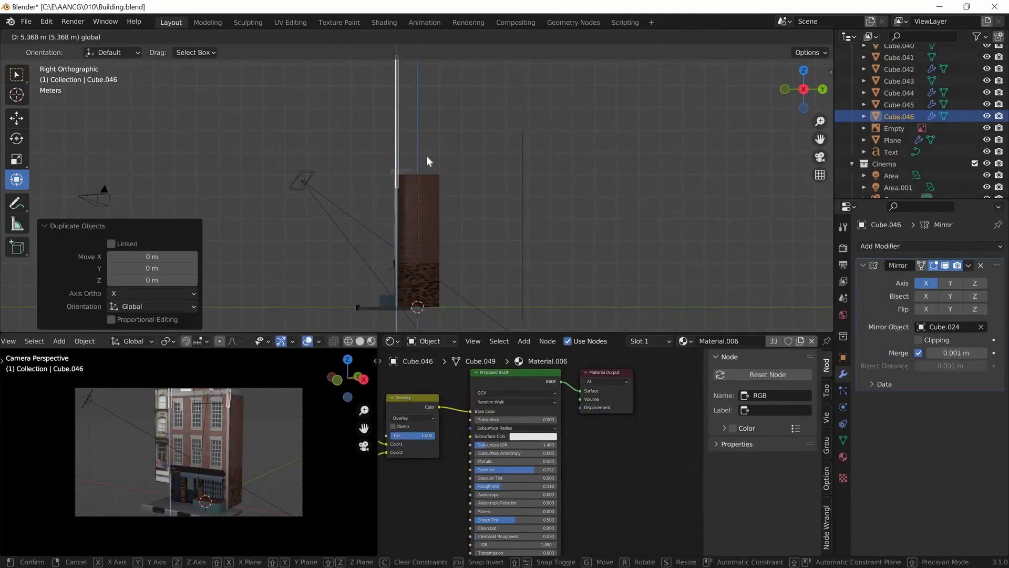
key("Return")
key("KP_Decimal")
key("s")
key("y")
key("period")
key("3")
key("3")
key("Return")
key("s")
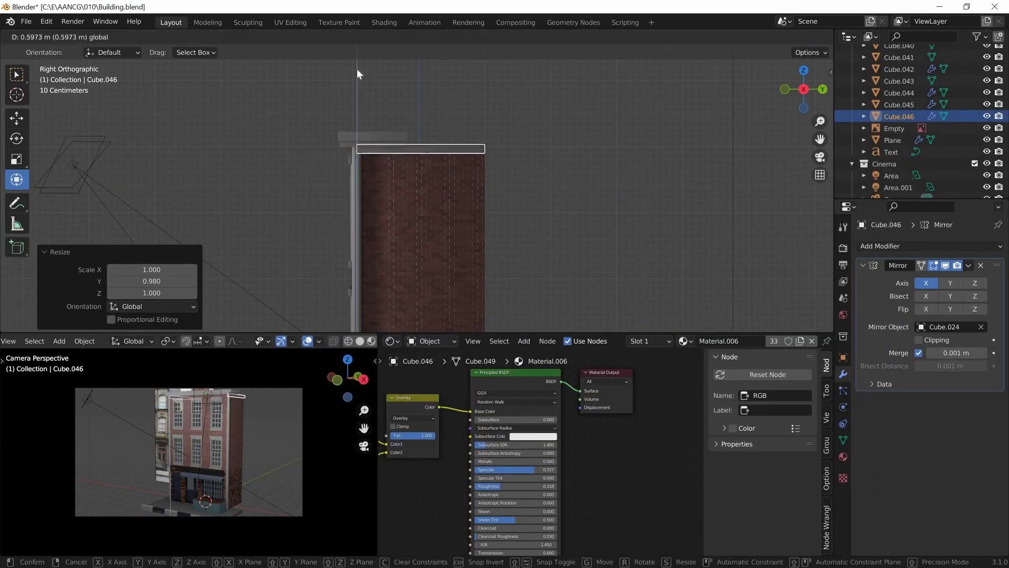
left_click(356, 69)
middle_click_drag(356, 69, 604, 194)
key("F12")
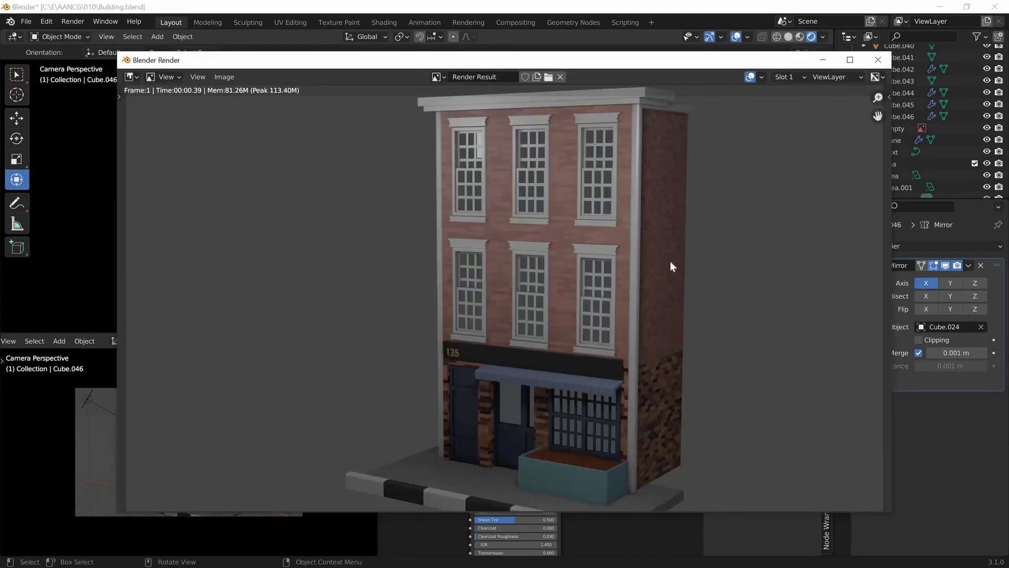